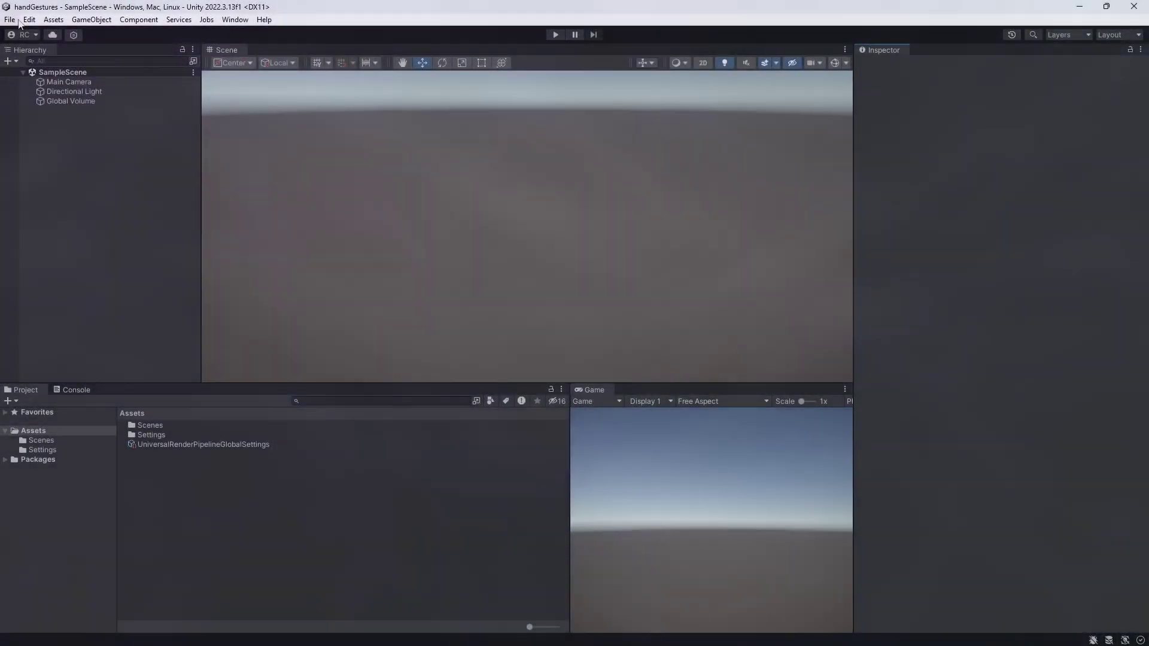
Switch the project's build platform to Android in Build Settings
click(120, 170)
click(353, 347)
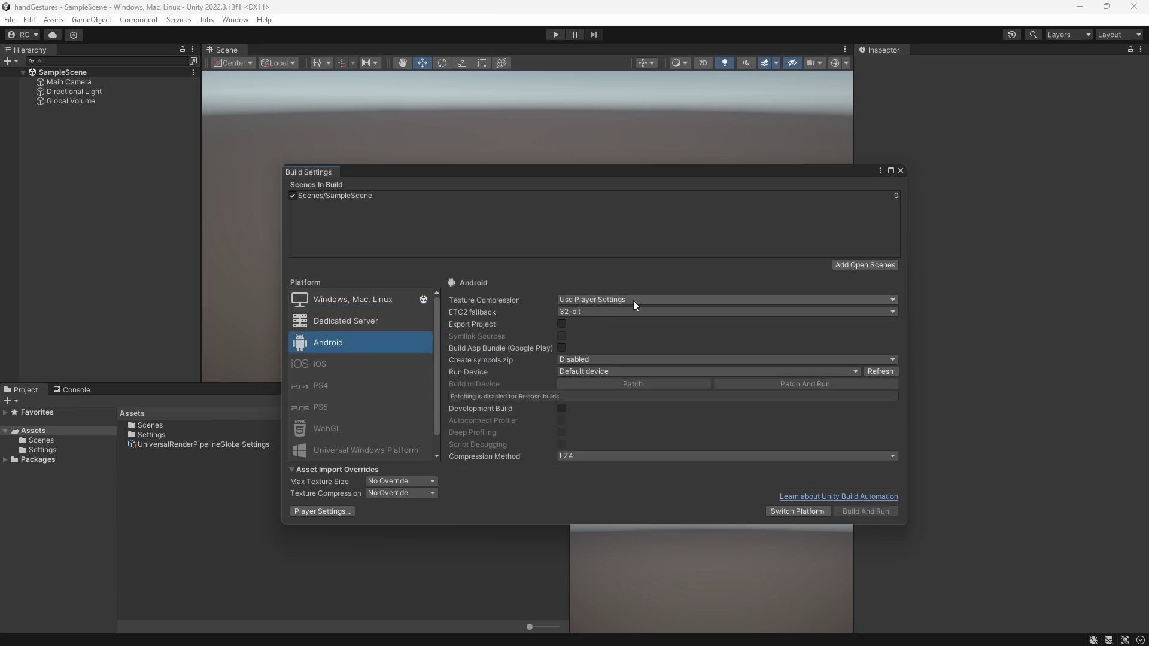
click(794, 512)
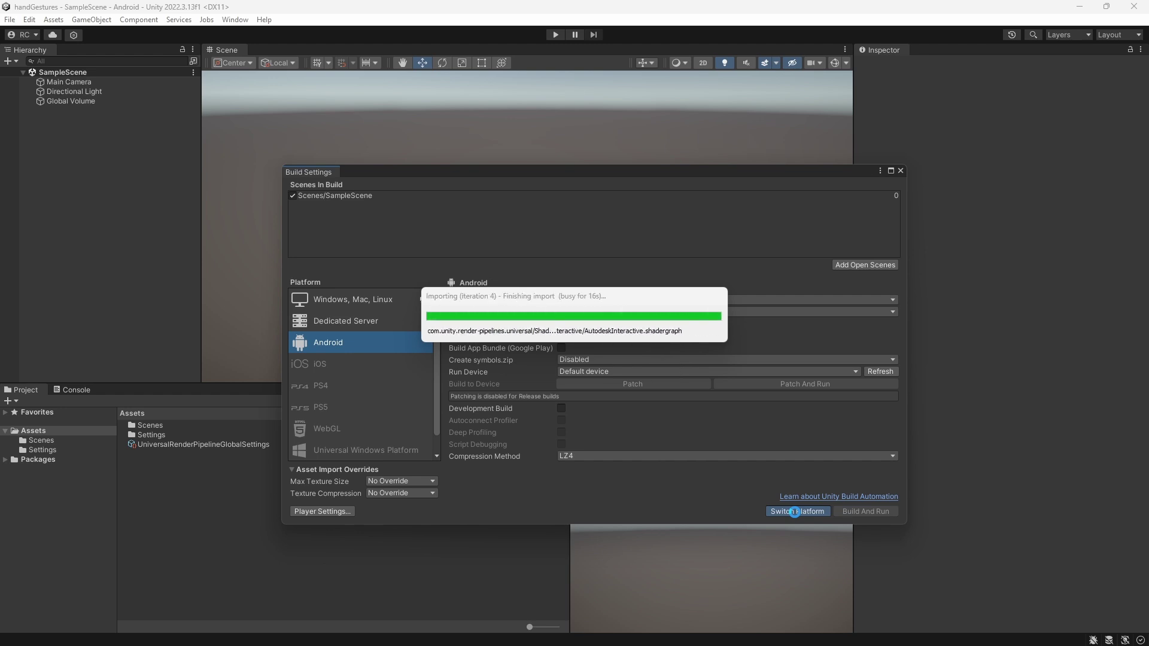
Install XR Plug-in Management and enable OpenXR as the Android plug-in provider
click(327, 512)
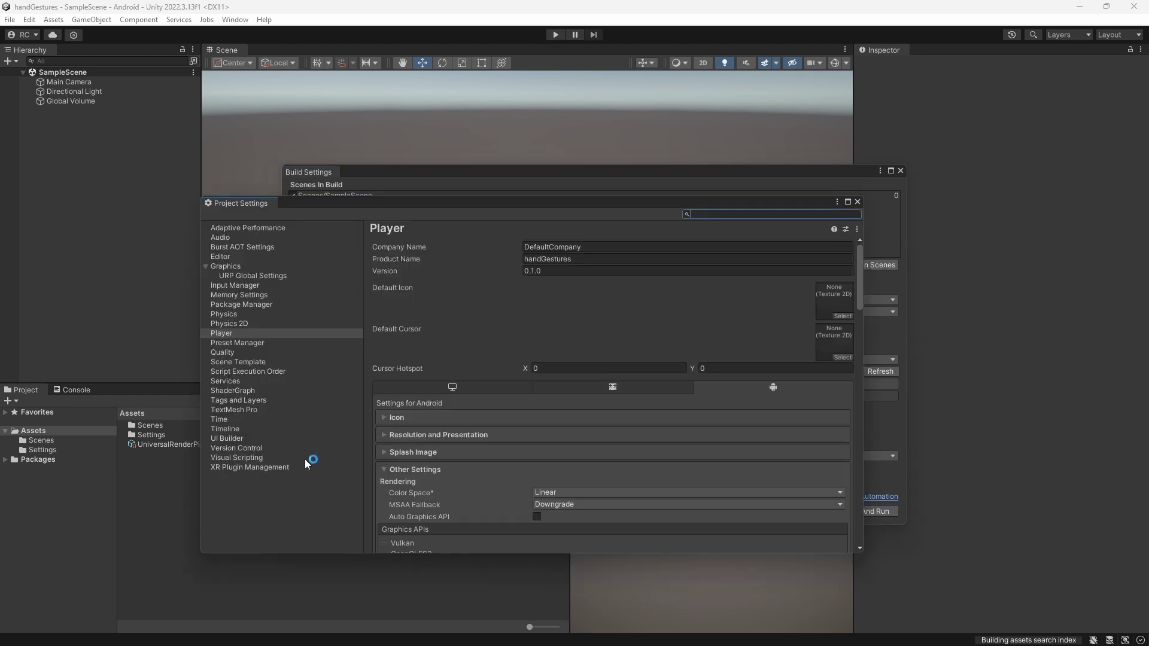
click(297, 466)
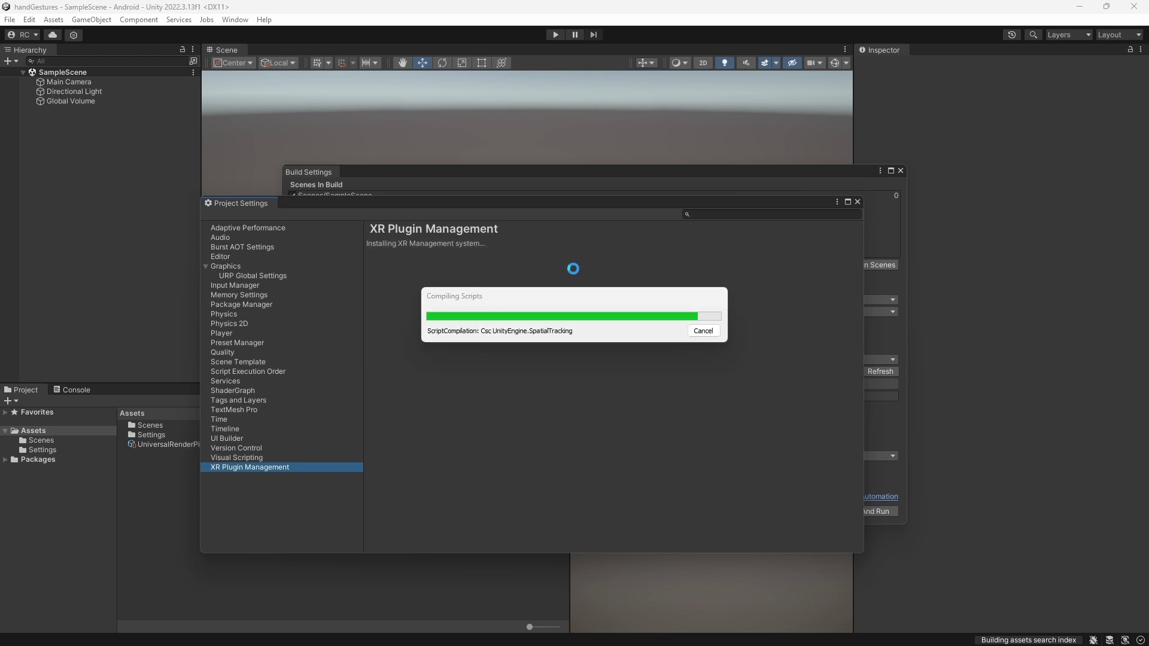
click(377, 318)
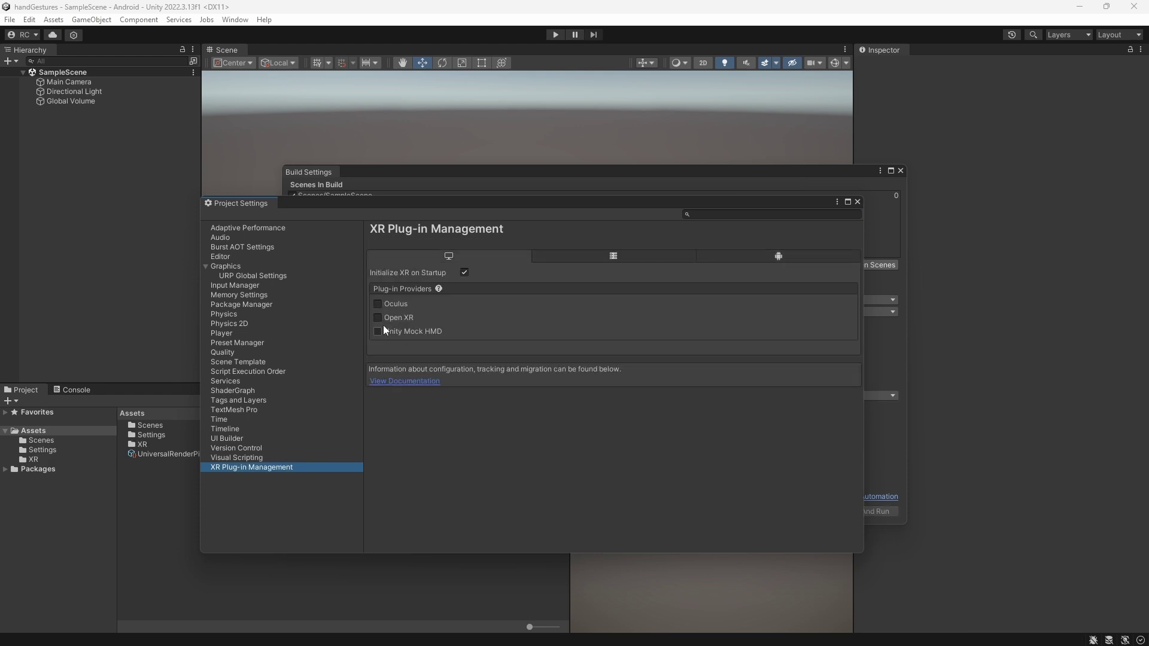
click(625, 361)
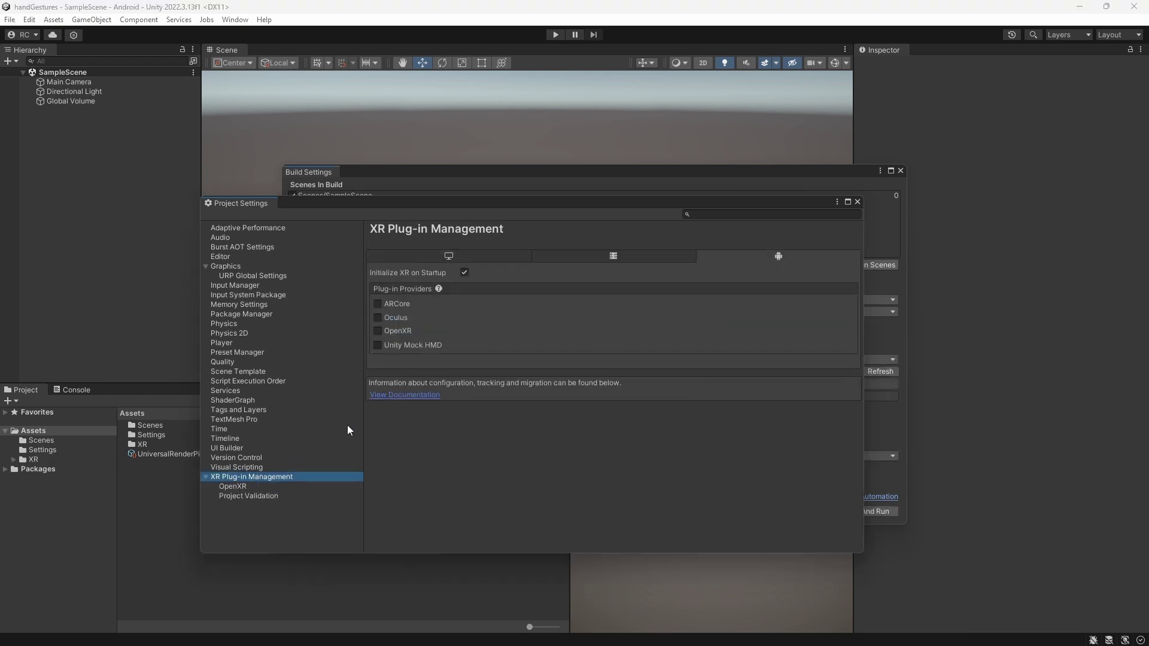
click(390, 332)
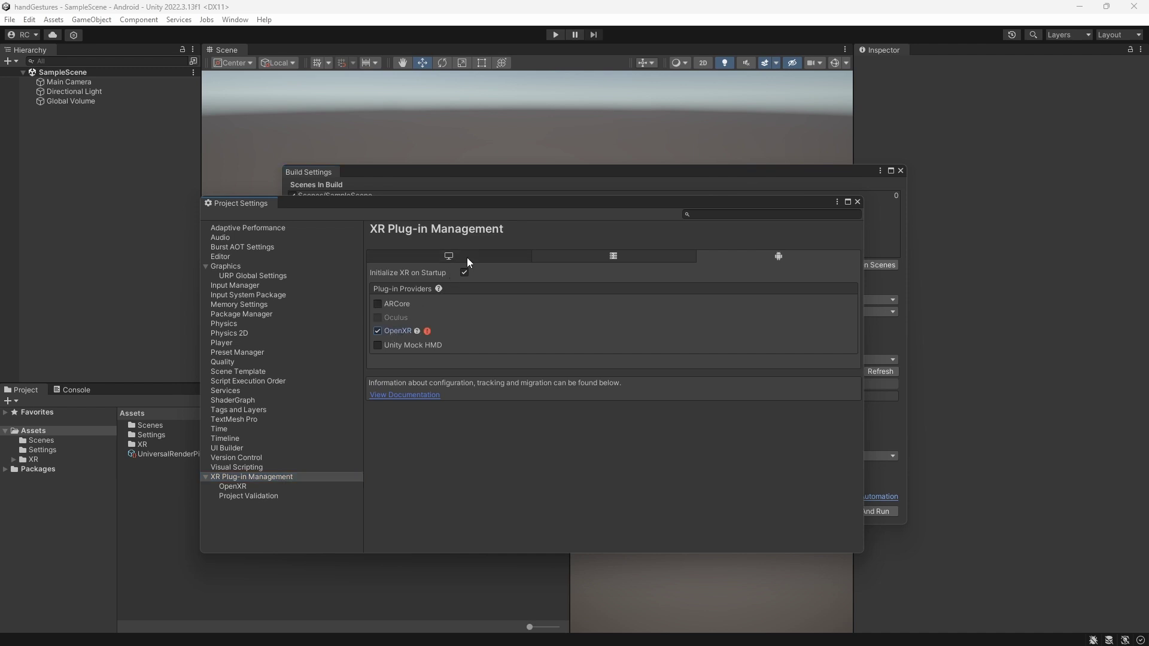
Install the XR Interaction Toolkit package from the Unity Registry
click(235, 20)
click(285, 156)
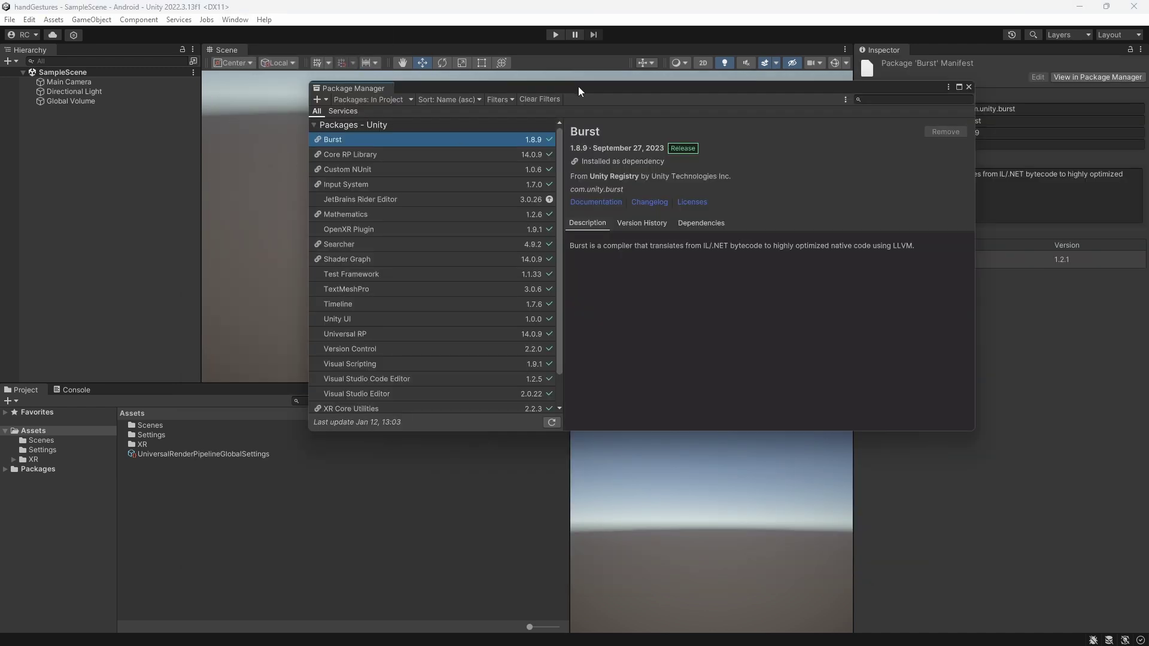
click(371, 99)
click(359, 112)
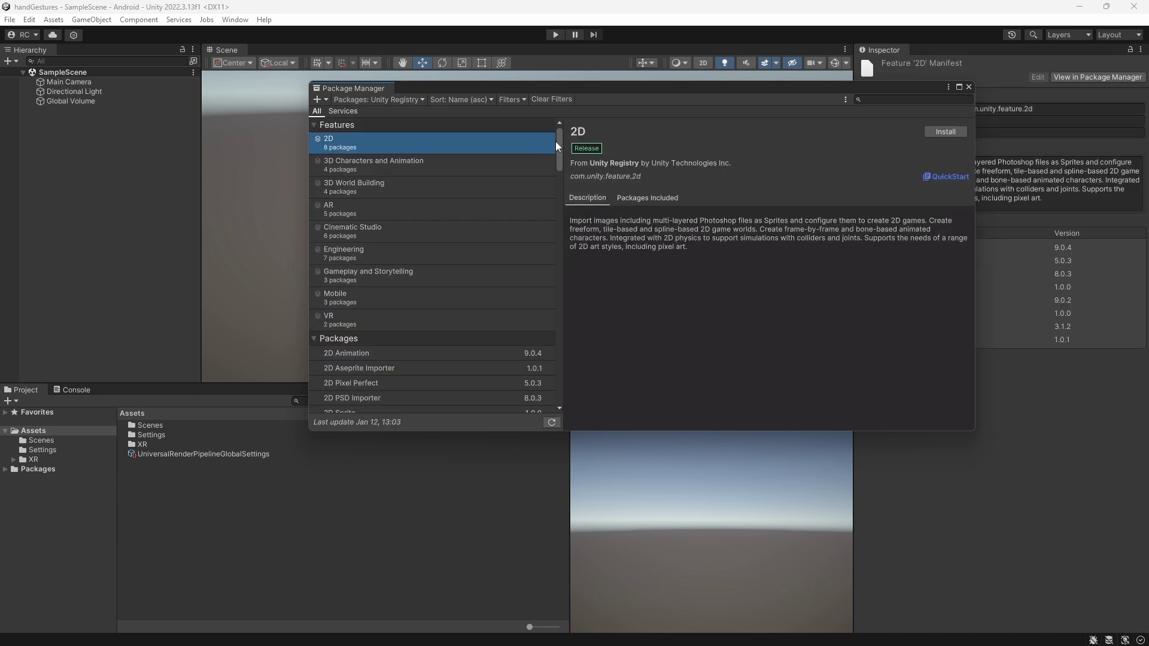
scroll(536, 340, down, 15)
click(535, 390)
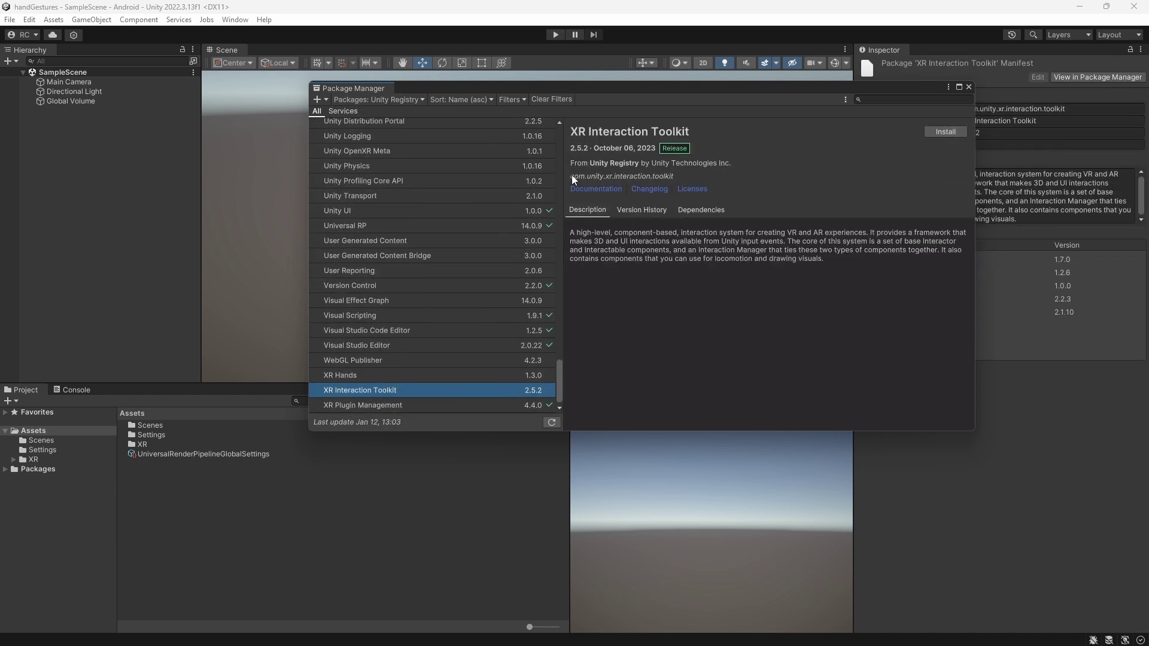
key(ctrl+c)
click(318, 99)
click(371, 153)
key(ctrl+v)
click(443, 149)
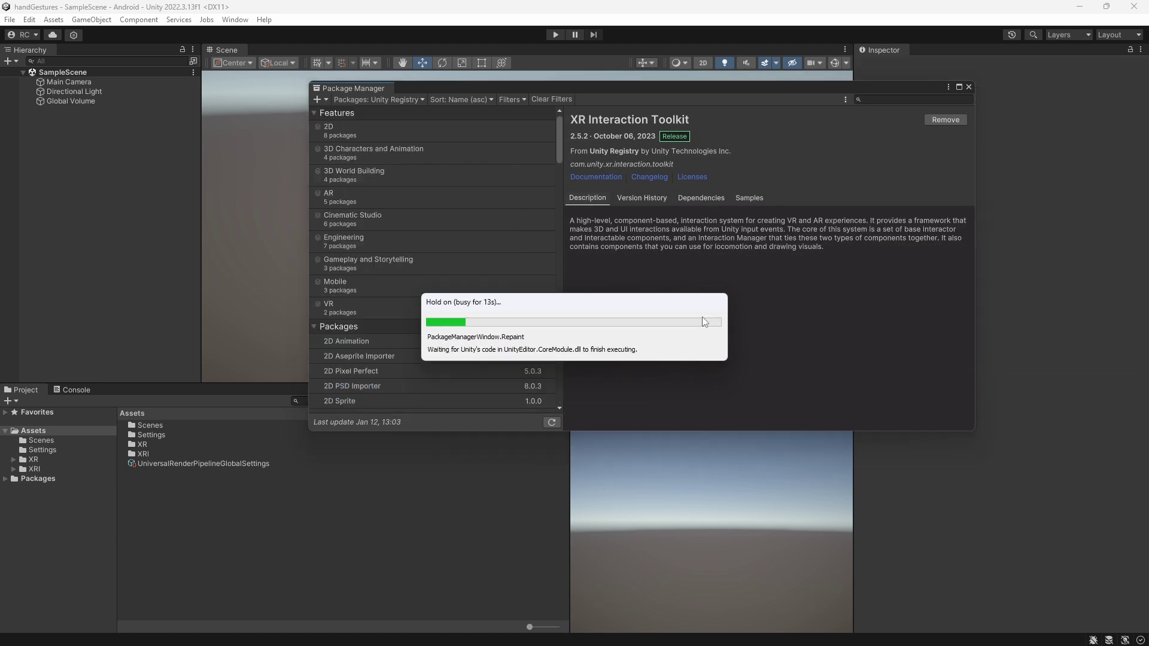
Add the XR Hands package by name at version 1.4.0-pre.1
scroll(525, 257, down, 2)
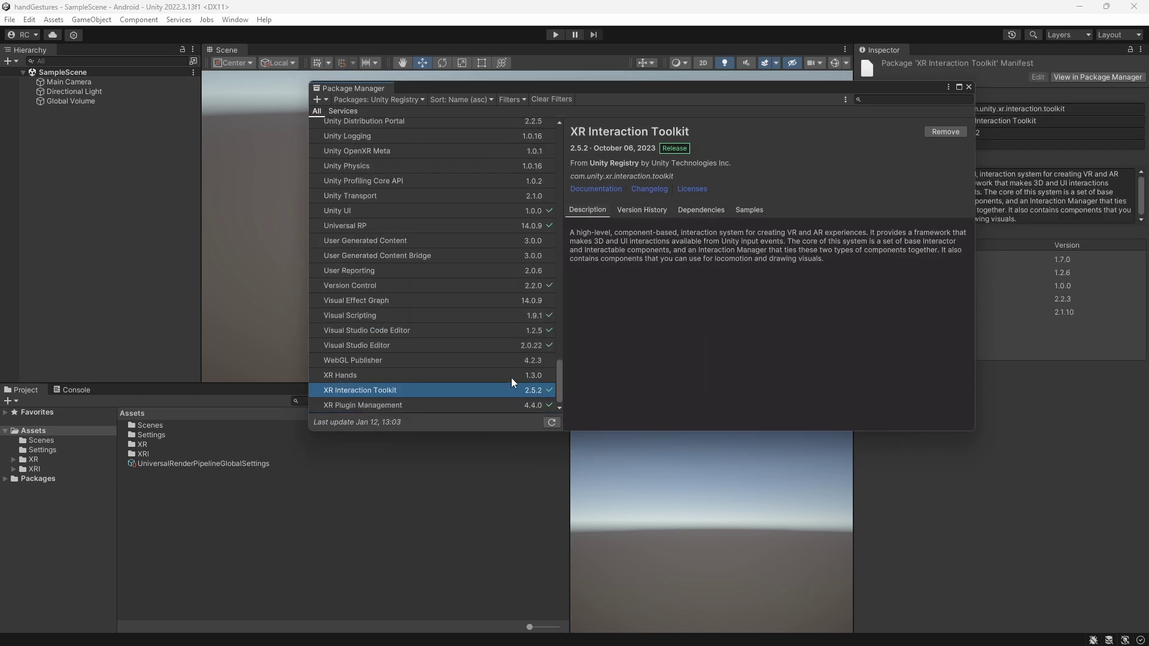
click(485, 380)
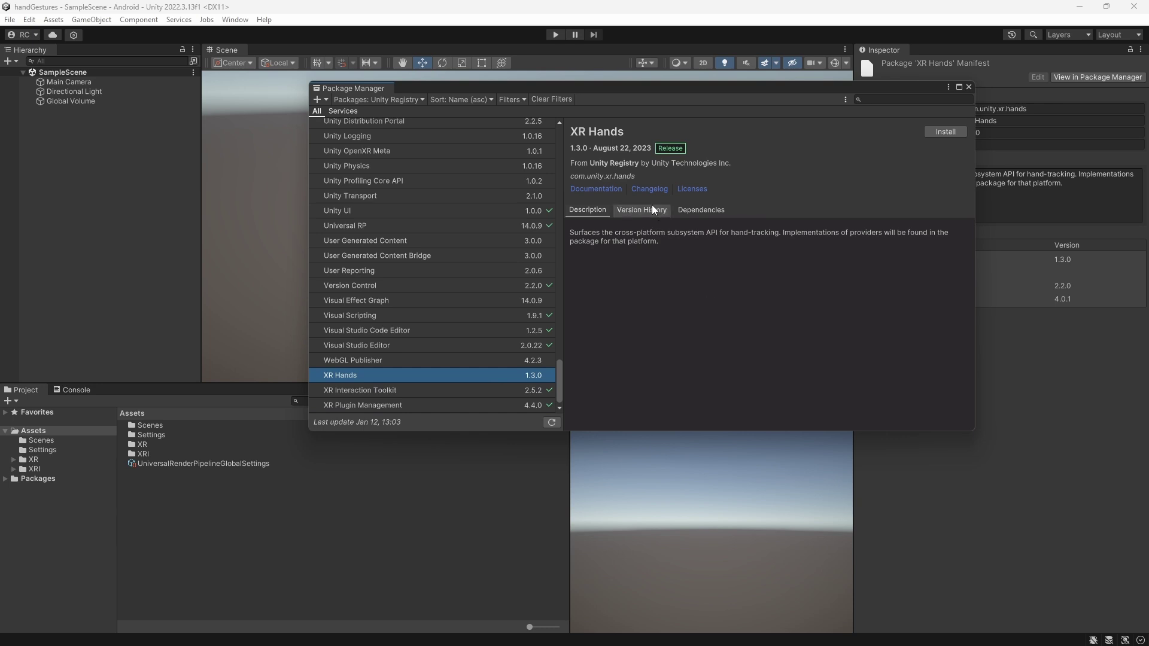
drag(570, 176, 637, 174)
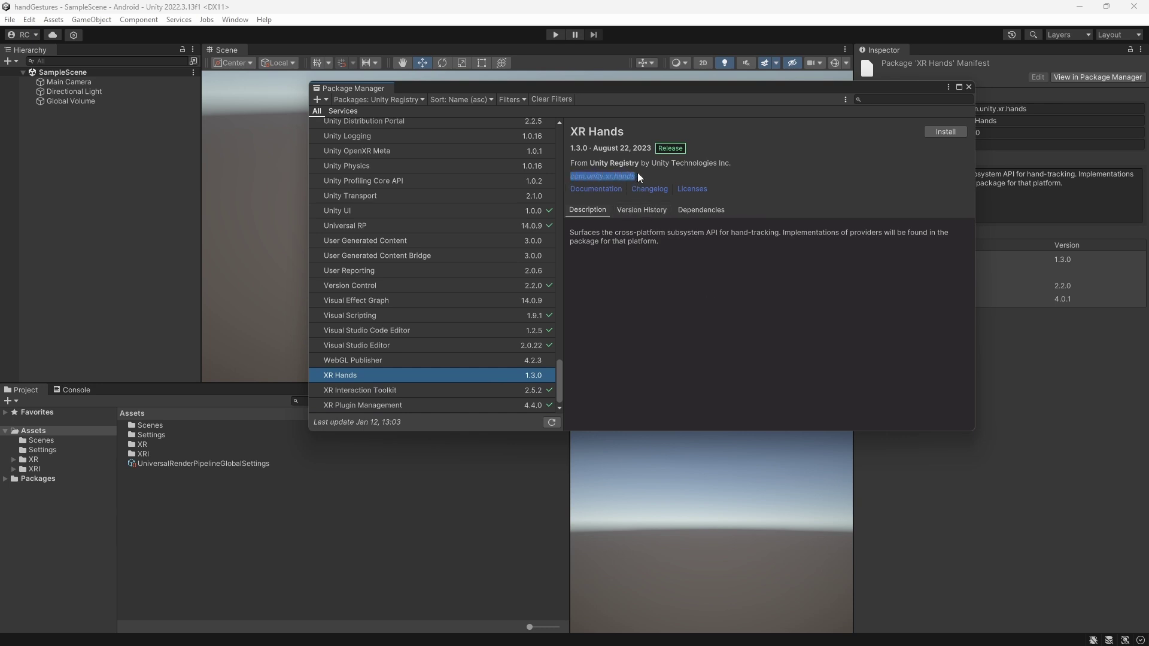
click(318, 100)
click(382, 154)
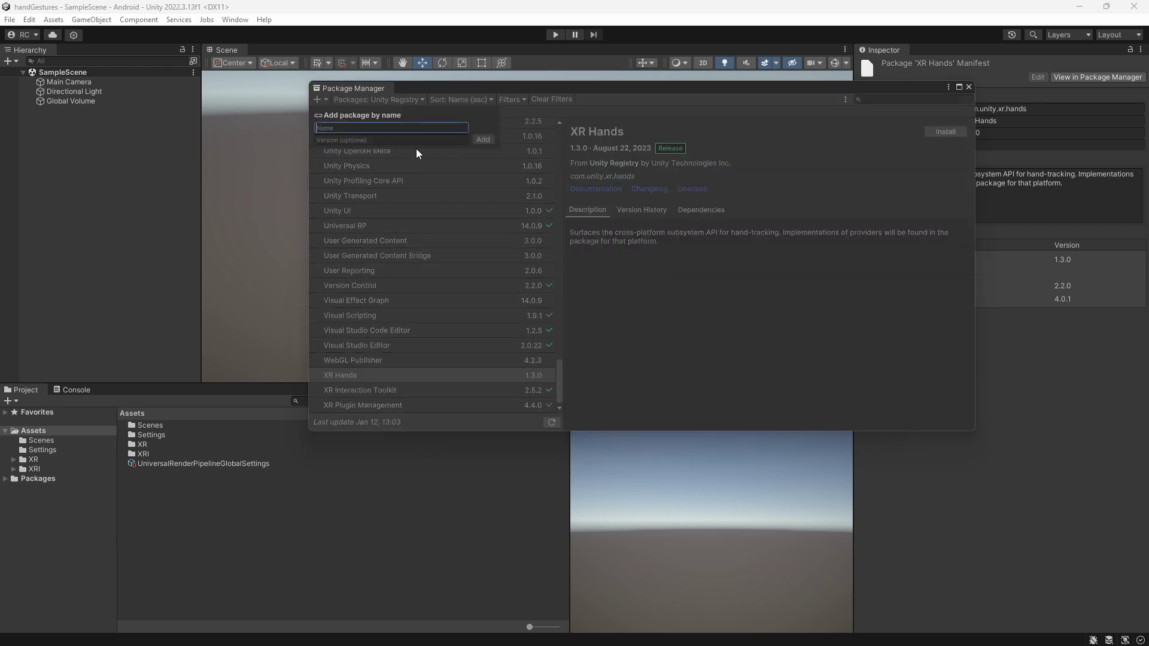
text(1.)
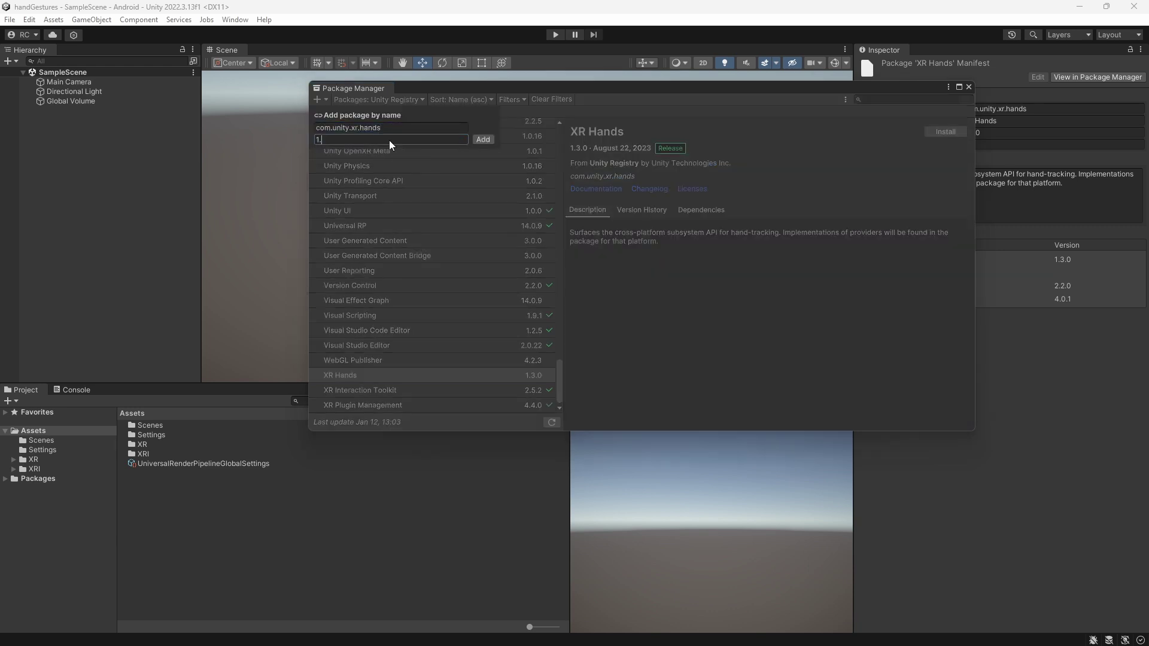
text(4.0-pre.1)
key(Return)
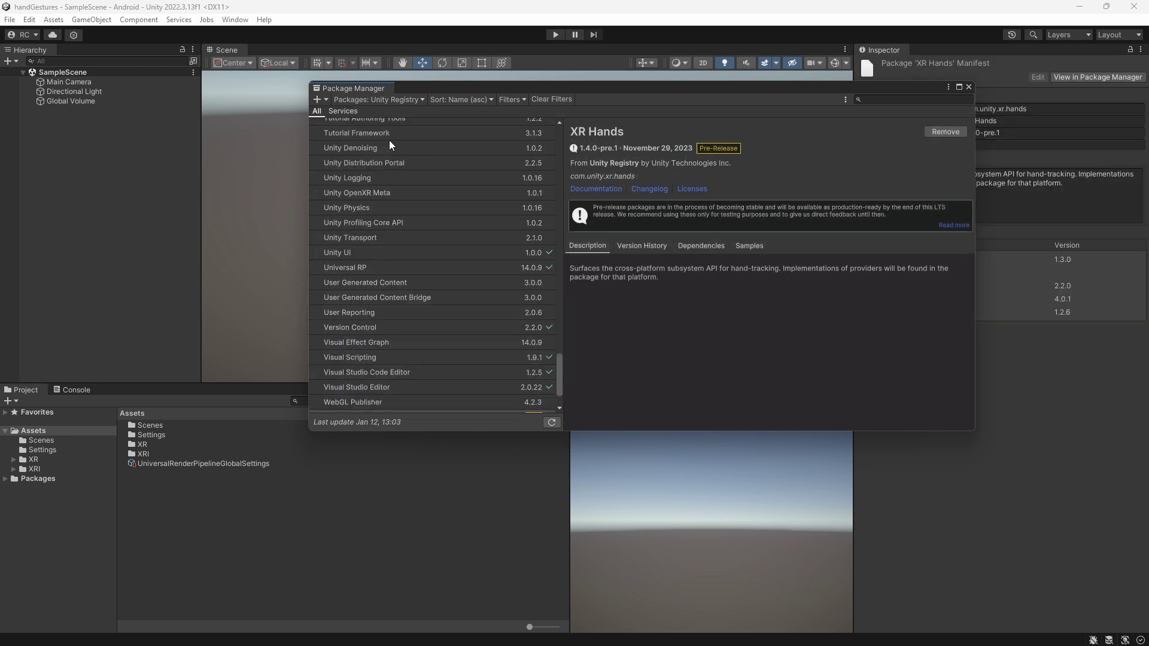
Import the XR Hands Gestures and HandVisualizer samples
click(748, 247)
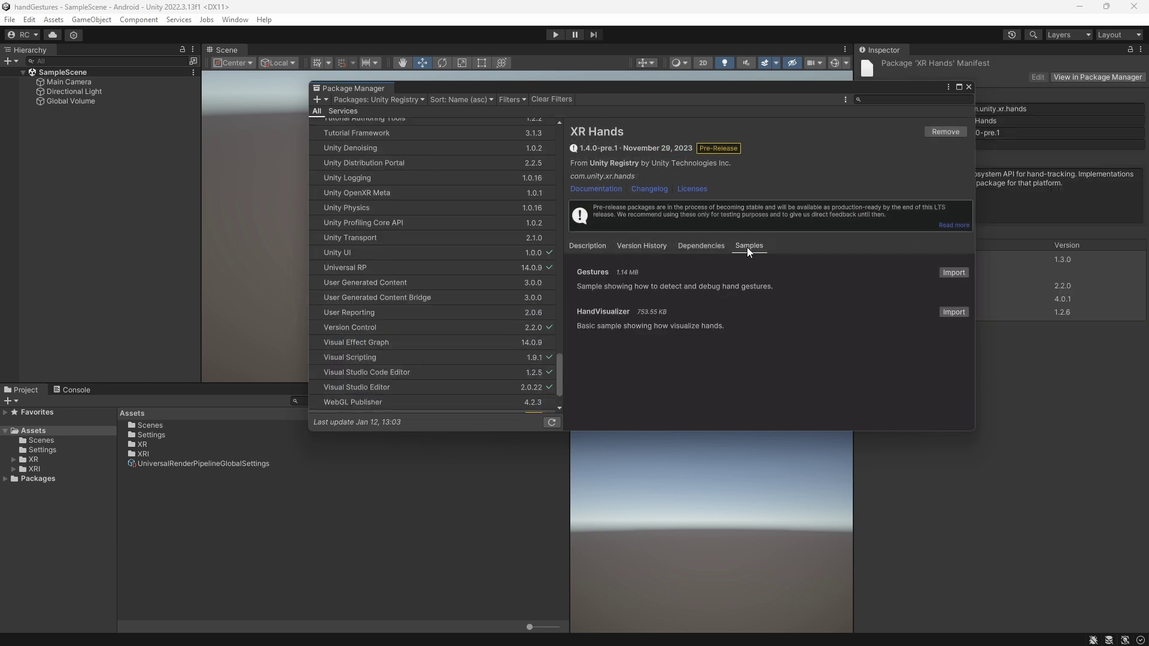
click(952, 273)
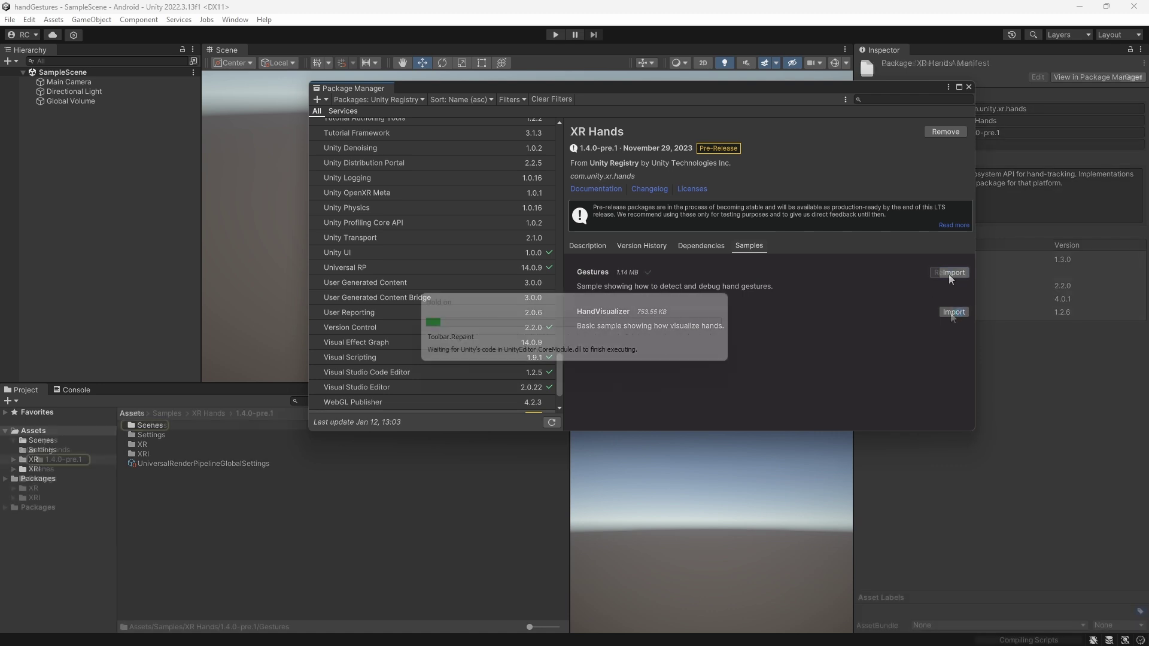
click(953, 313)
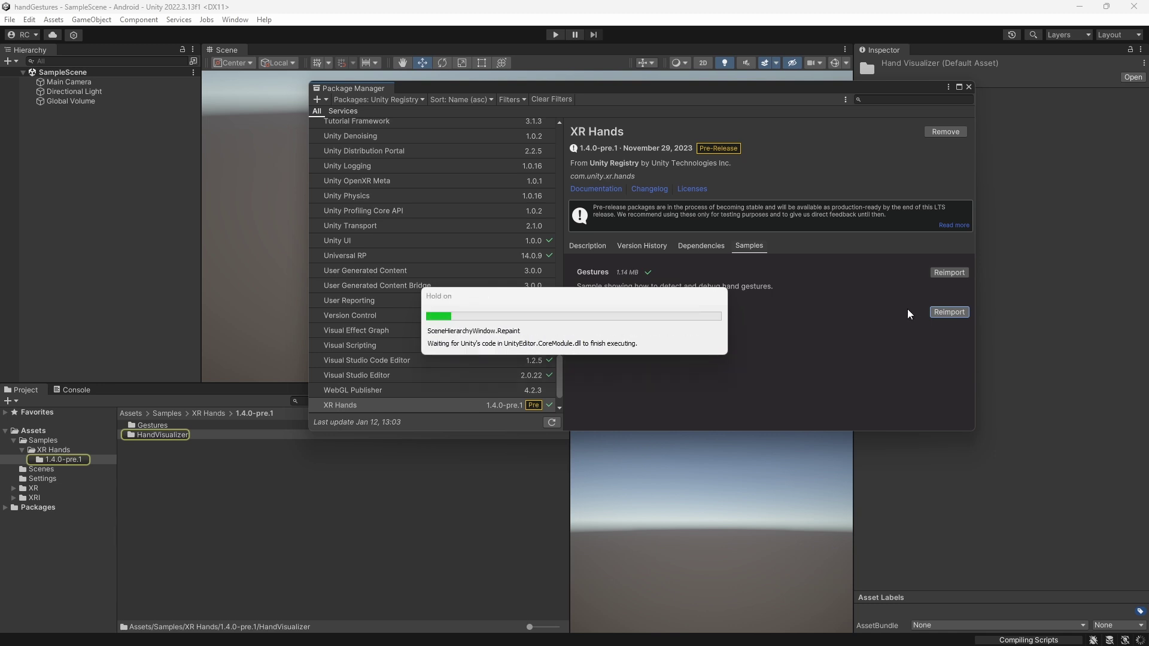
Add the Oculus Touch Controller Profile to OpenXR for Android
click(968, 88)
click(28, 19)
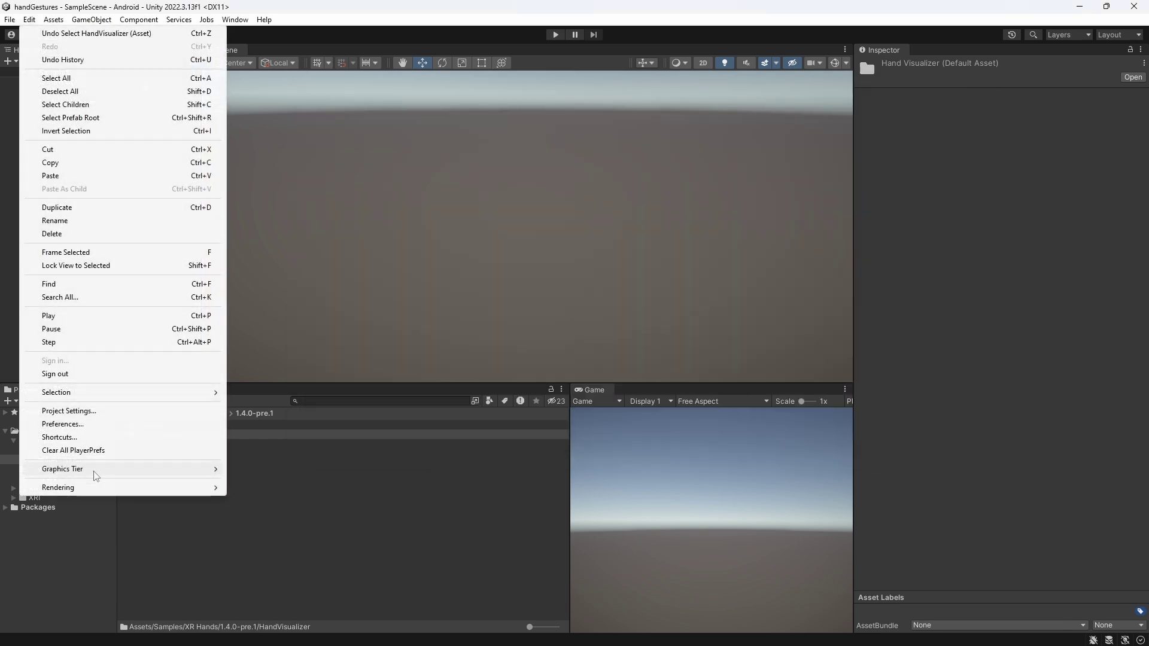
click(87, 411)
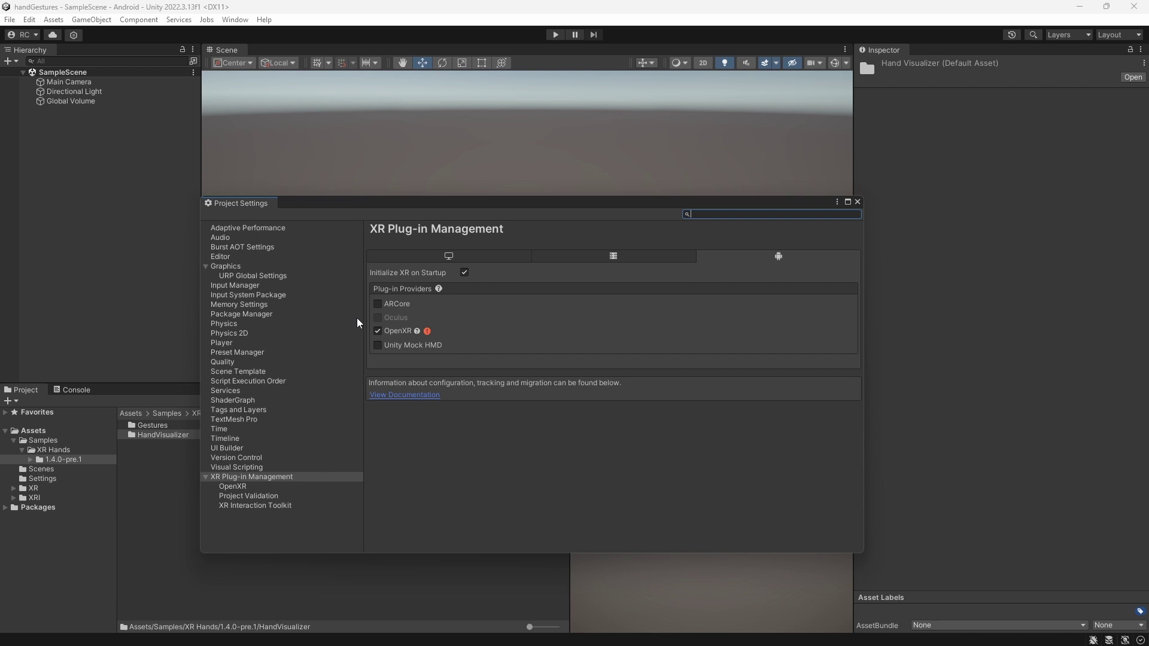
click(264, 488)
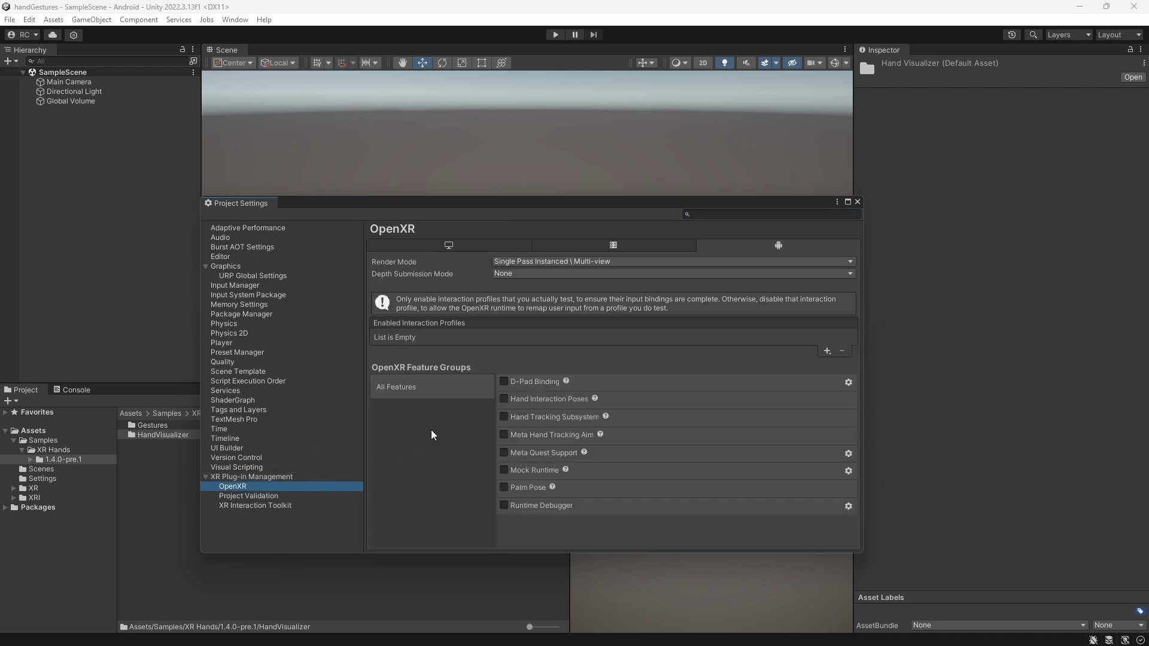
click(827, 352)
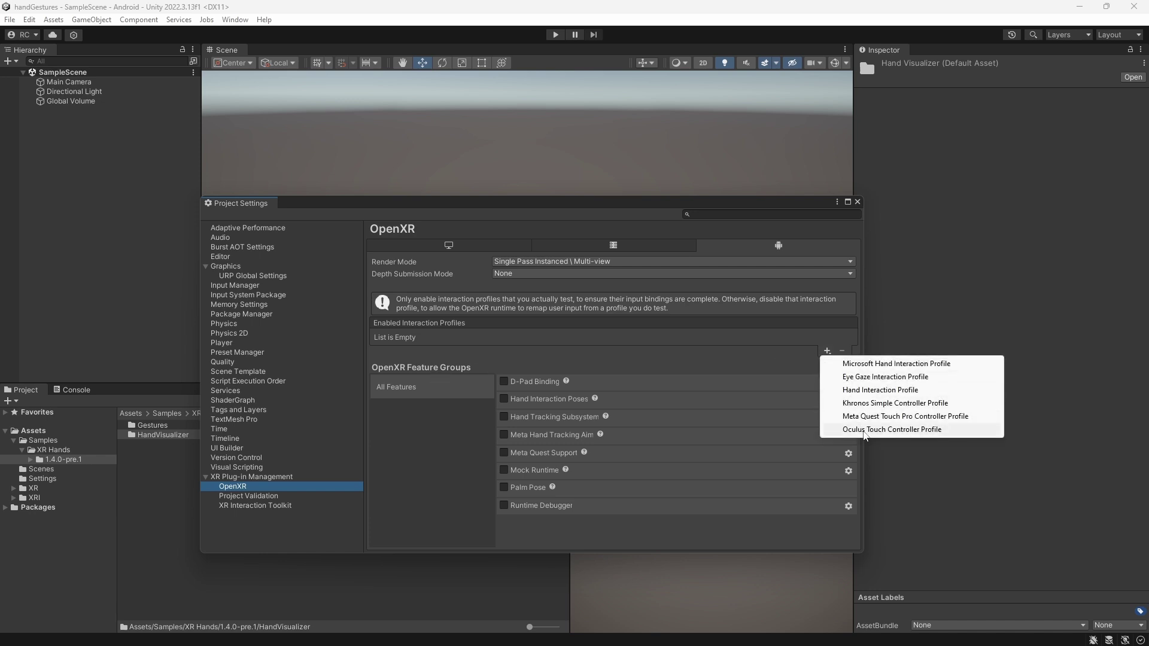
click(865, 429)
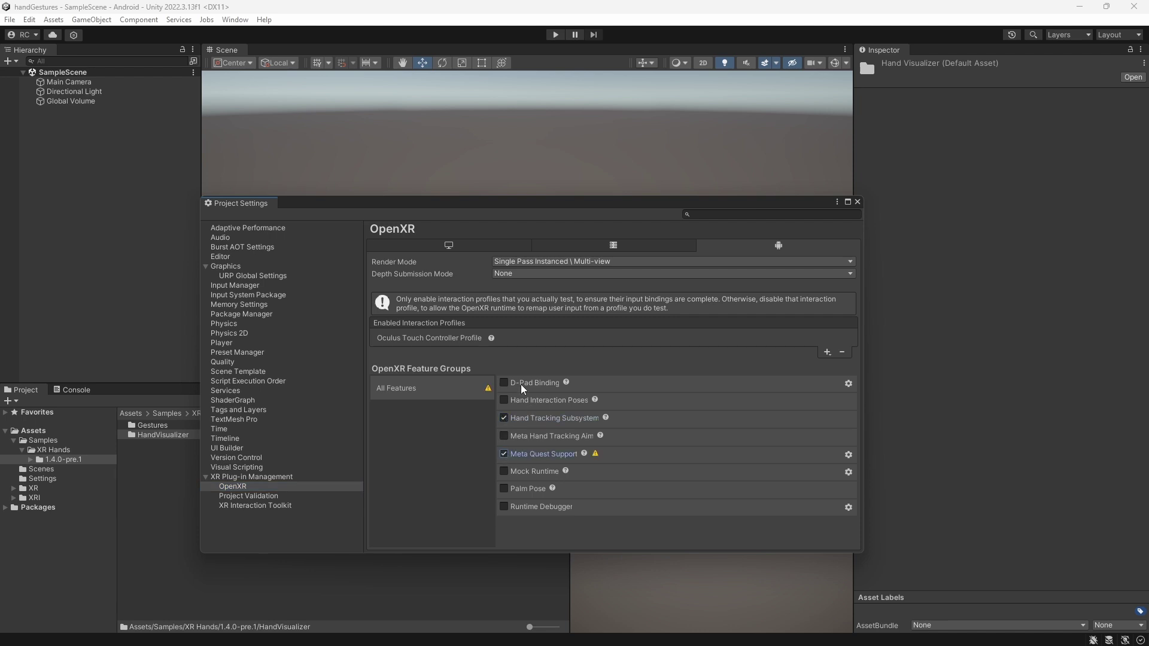
On desktop, add the Oculus Touch Controller Profile and enable Hand Tracking Subsystem
click(460, 248)
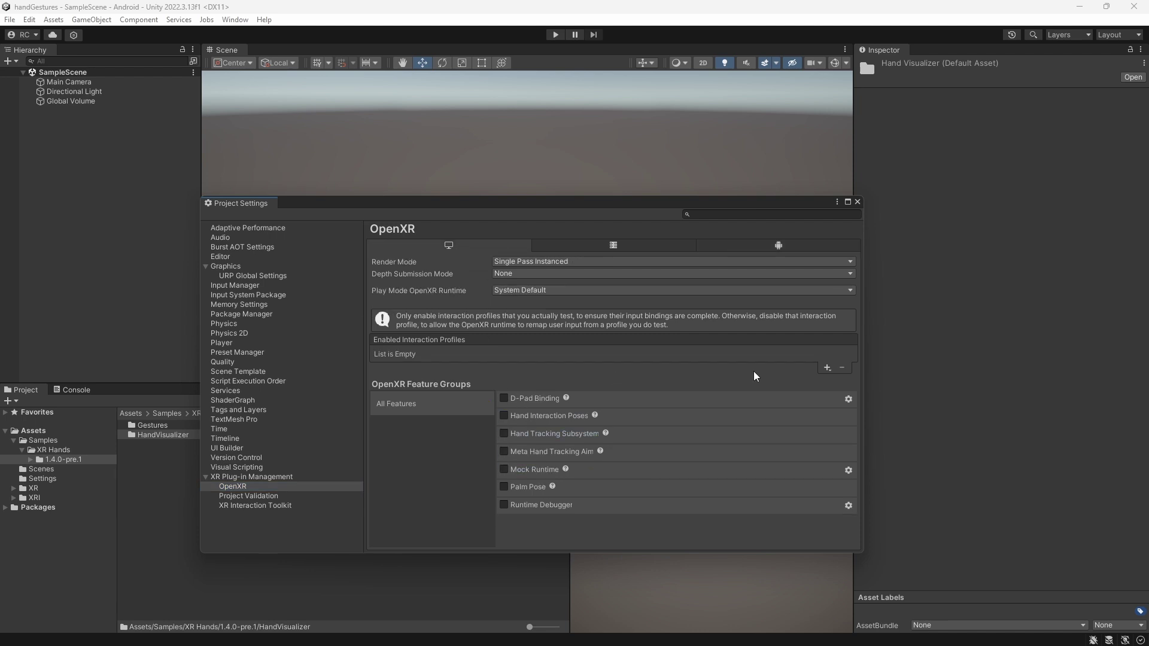
click(826, 369)
click(858, 500)
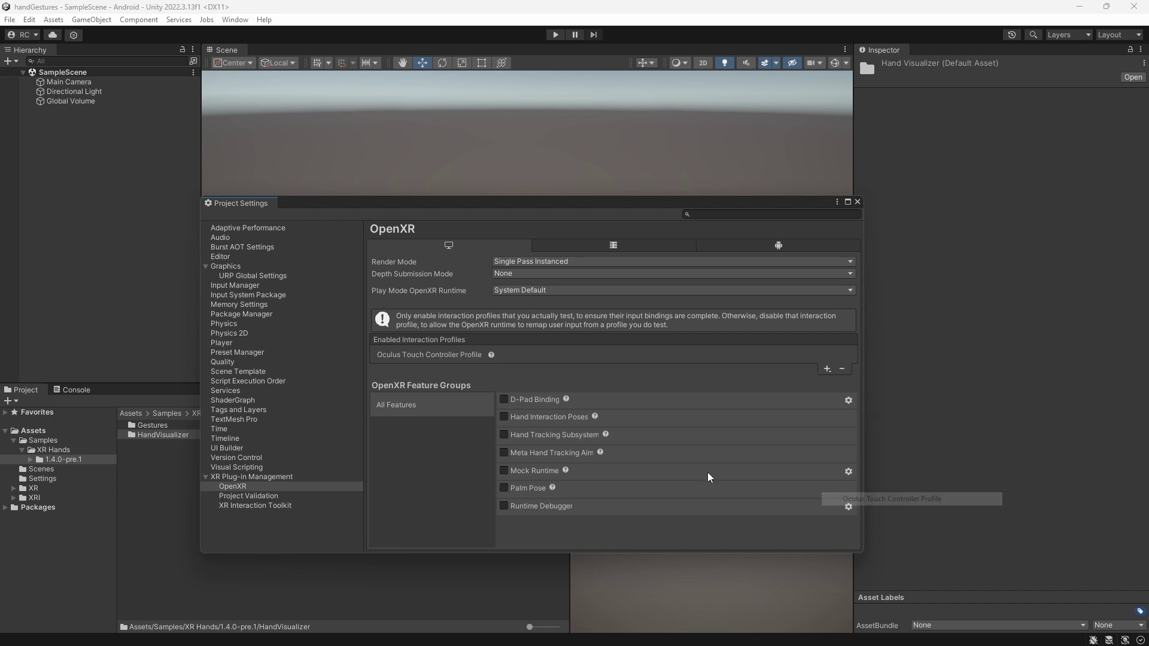
click(505, 436)
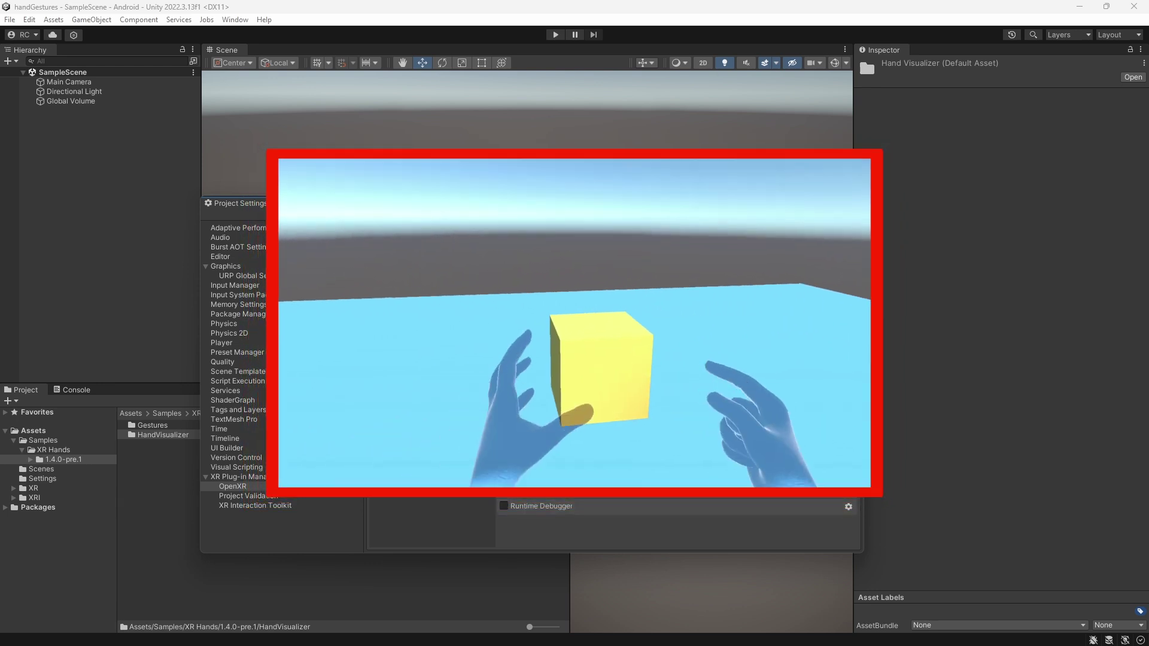
Review the Android issues in Project Validation, then close Project Settings
click(248, 497)
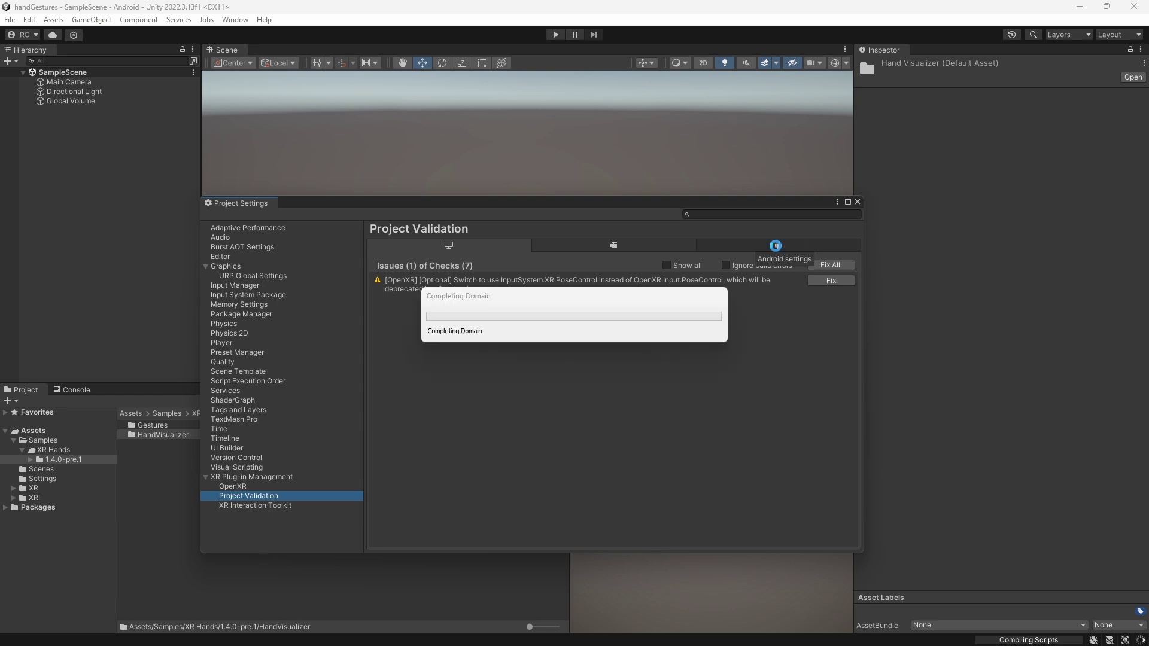
click(775, 245)
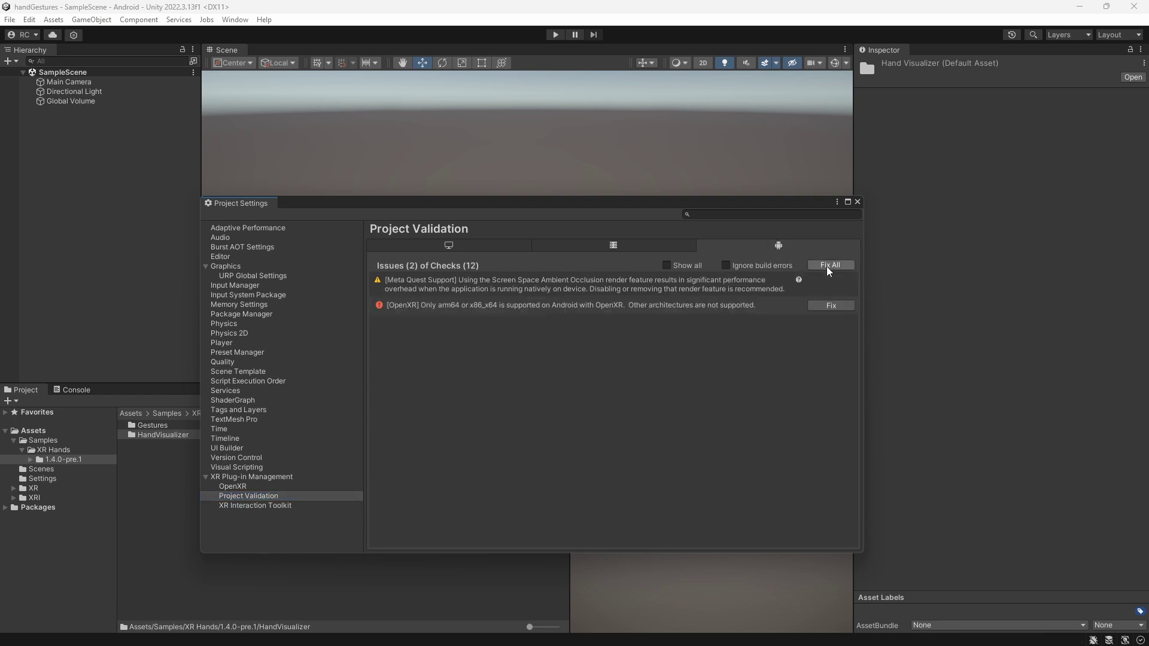
click(422, 246)
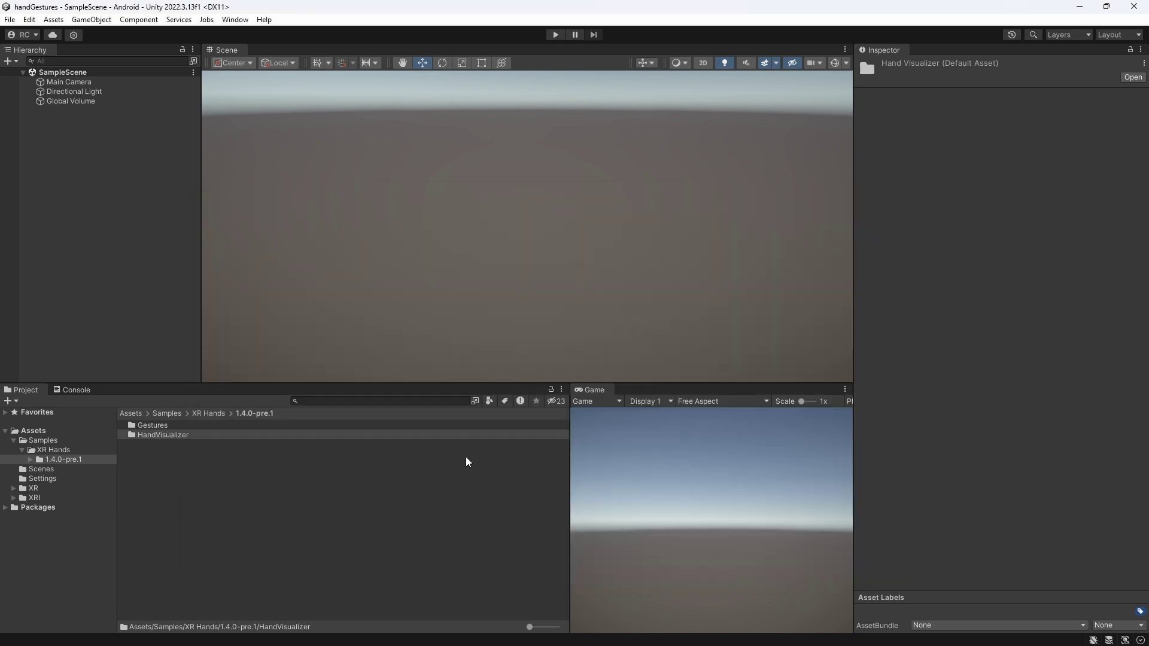
Open the HandGestures sample scene and import the TextMesh Pro essentials
double_click(174, 431)
double_click(190, 446)
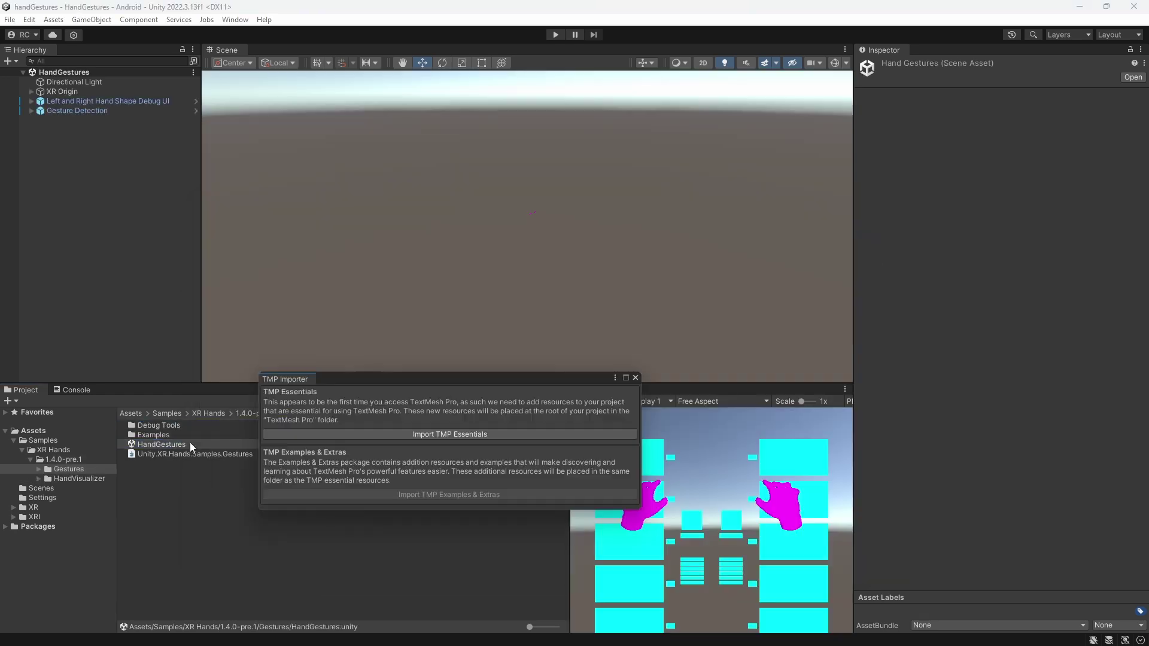
click(430, 435)
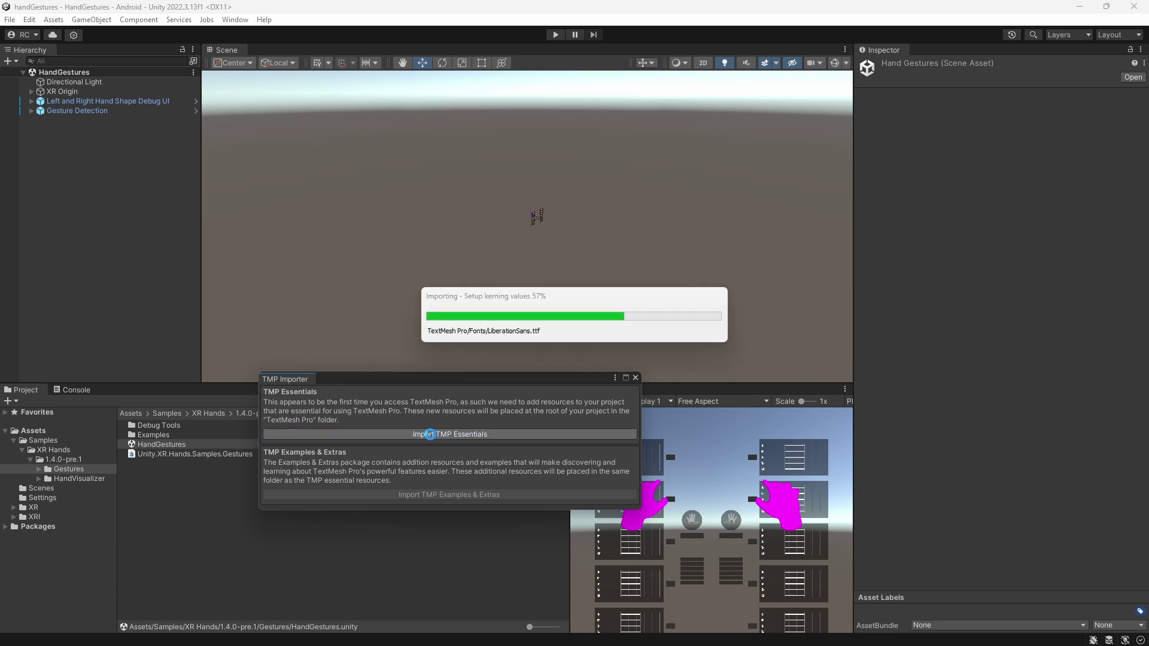
click(635, 379)
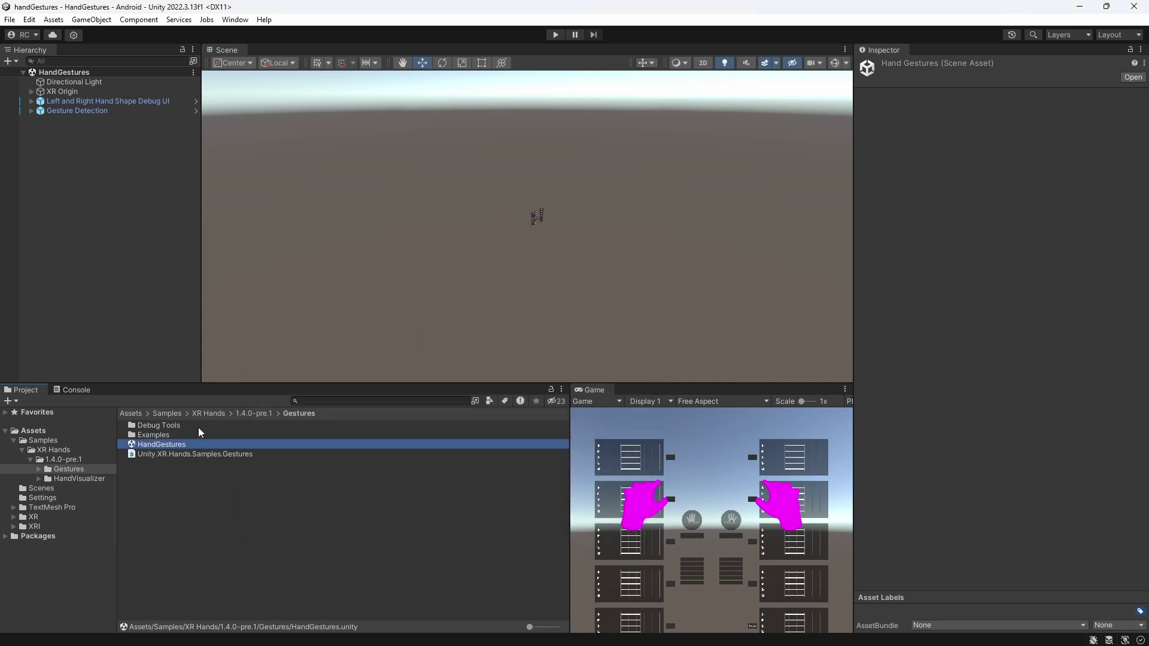
Convert the five HandVisualizer materials to URP, then start Play mode
click(254, 414)
double_click(178, 435)
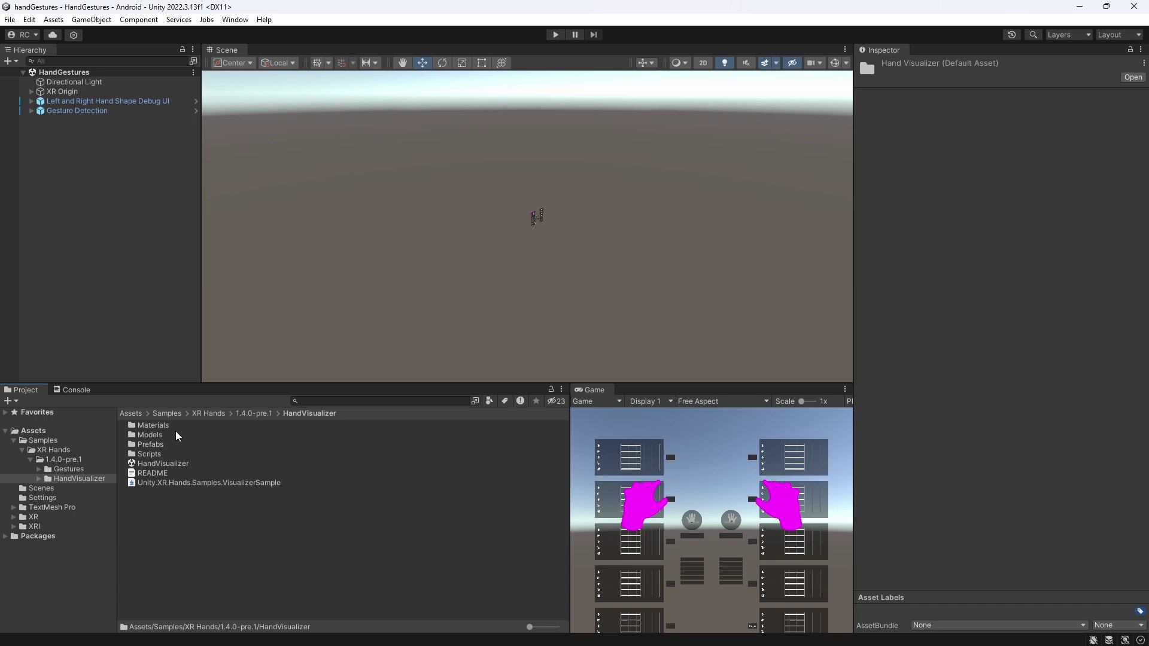
double_click(170, 426)
click(169, 426)
shift+click(168, 464)
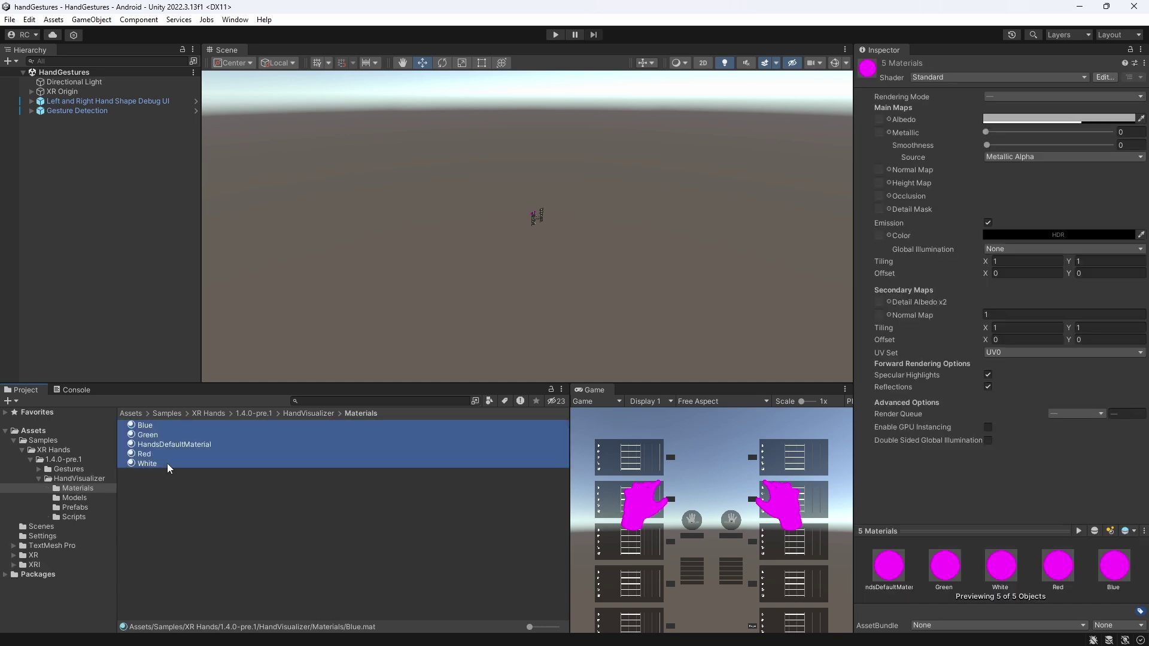
click(29, 20)
mouse_move(156, 487)
mouse_move(269, 485)
click(419, 486)
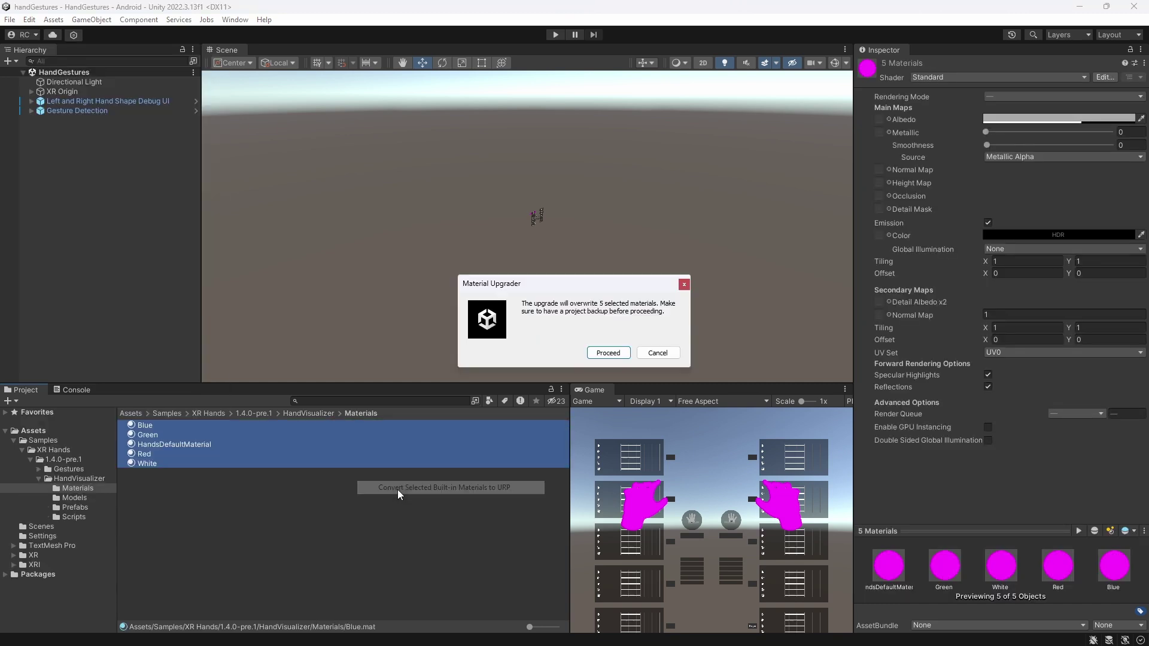
click(601, 352)
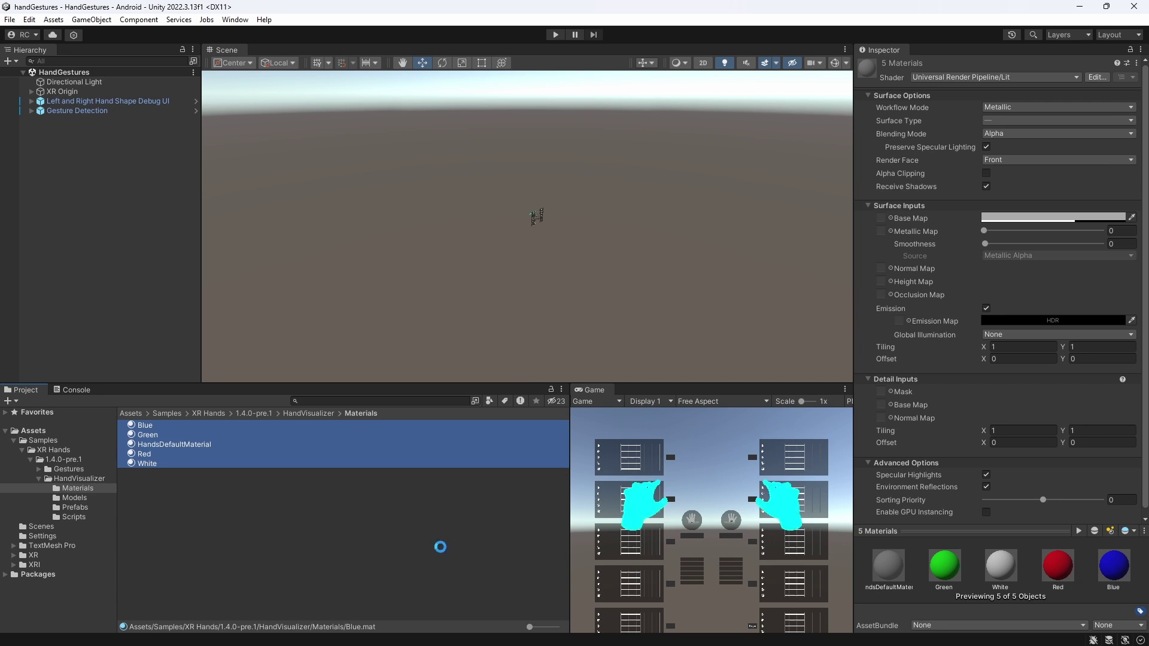
key(ctrl+p)
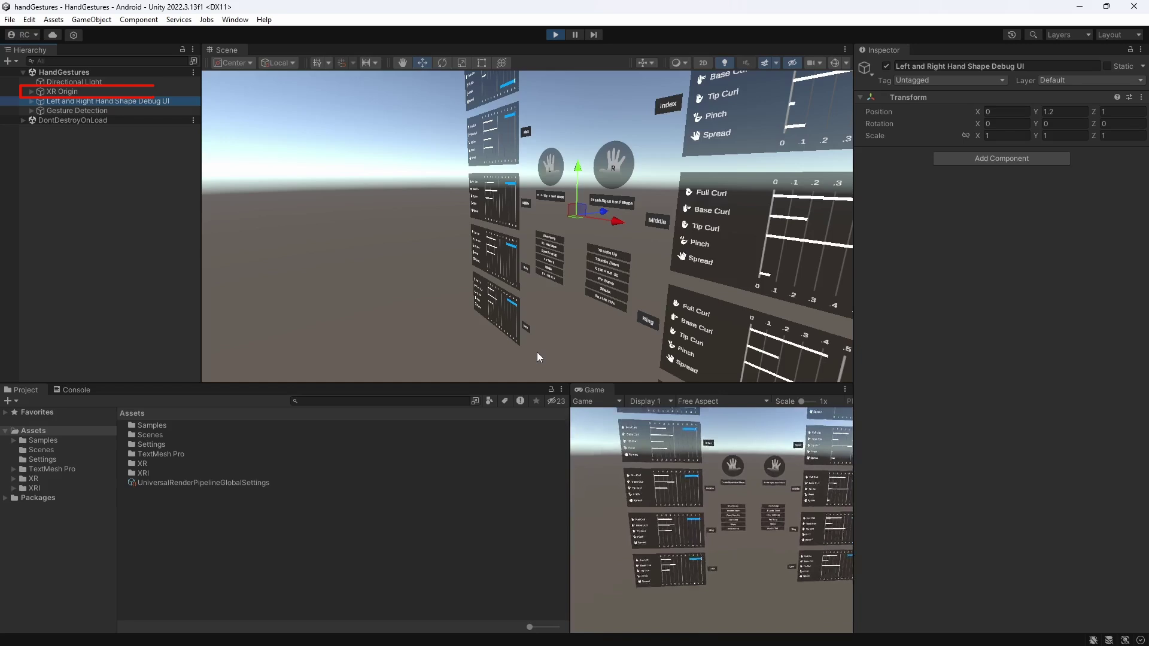
click(887, 66)
click(887, 66)
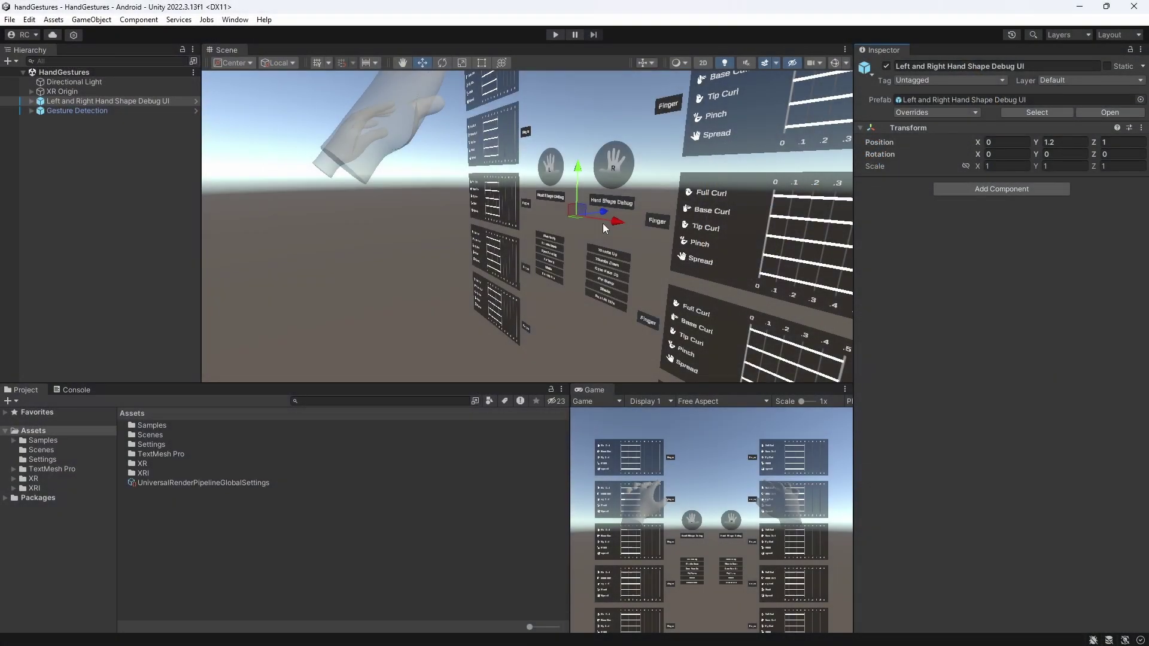
Expand Gesture Detection > Right Hand Gesture Detection > Canvas down to the Thumbs Up gesture
click(118, 109)
key(Right)
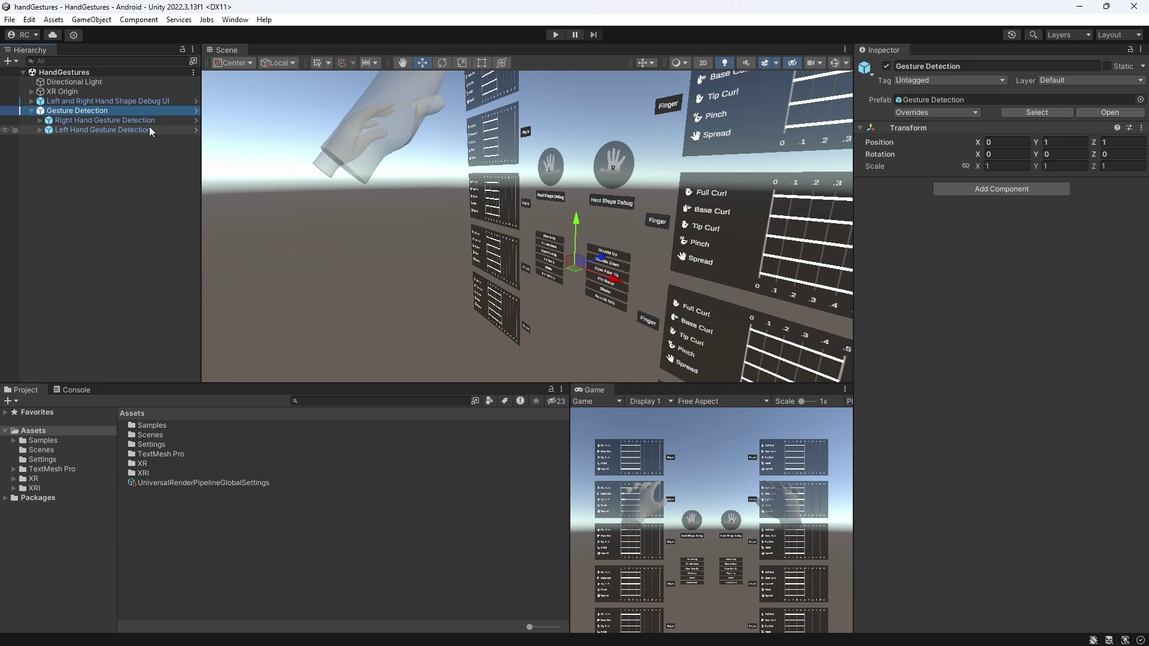
key(Down)
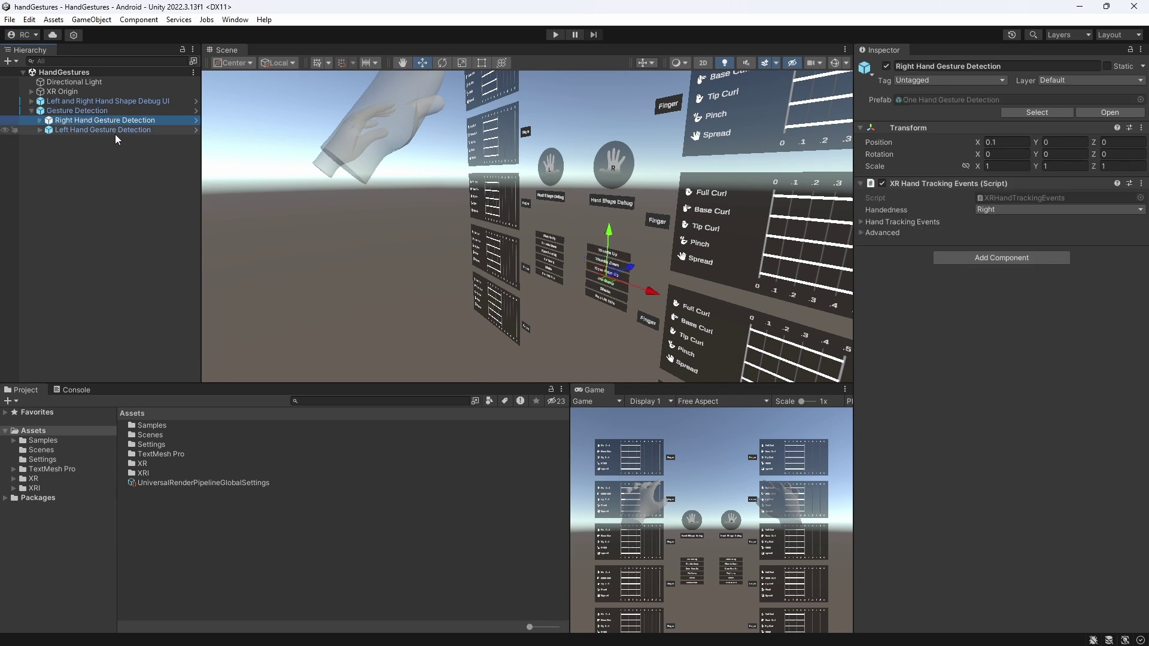
key(Right)
key(Down)
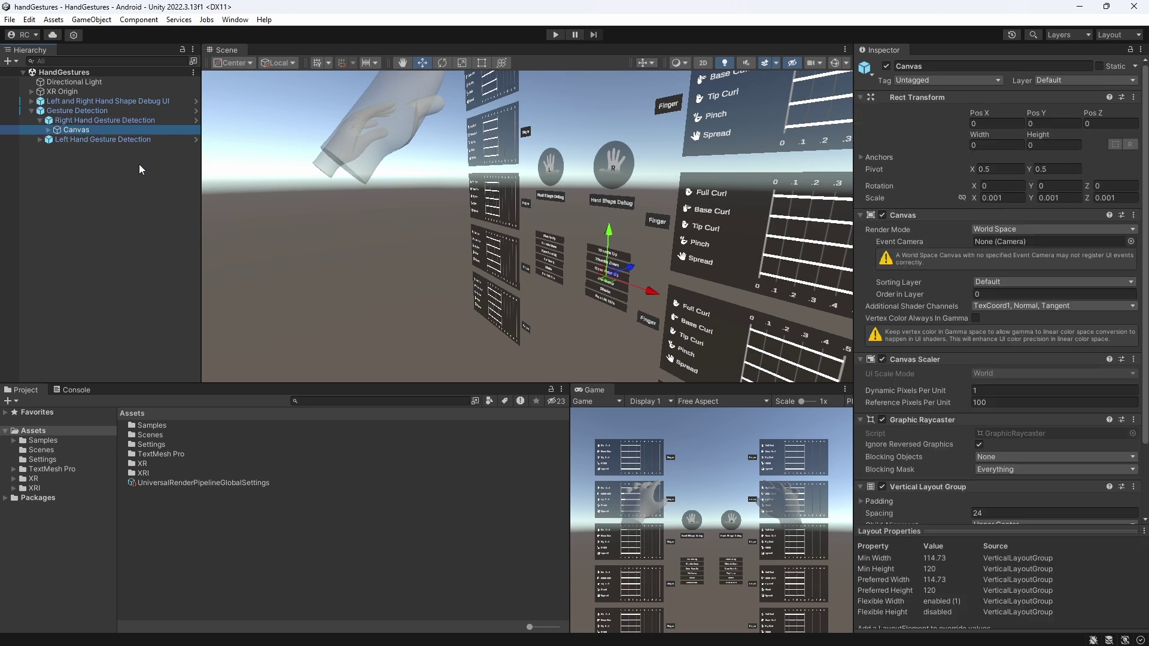
key(Right)
key(Down)
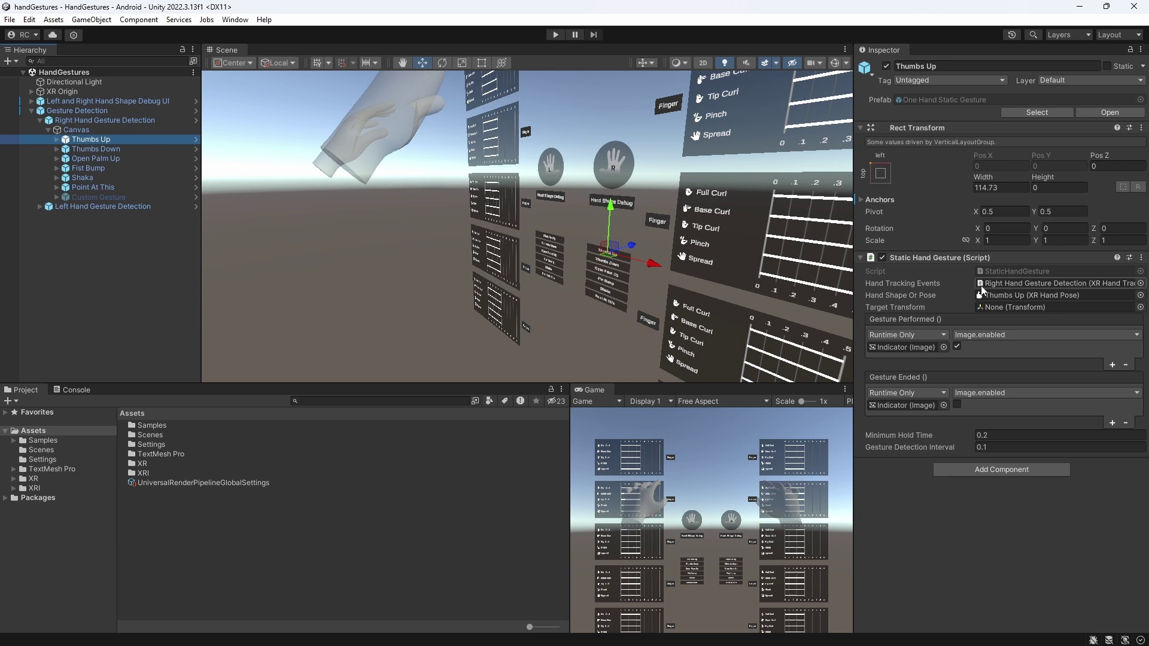
Trace Thumbs Up's StaticHandGesture script and its events source, Right Hand Gesture Detection
click(995, 271)
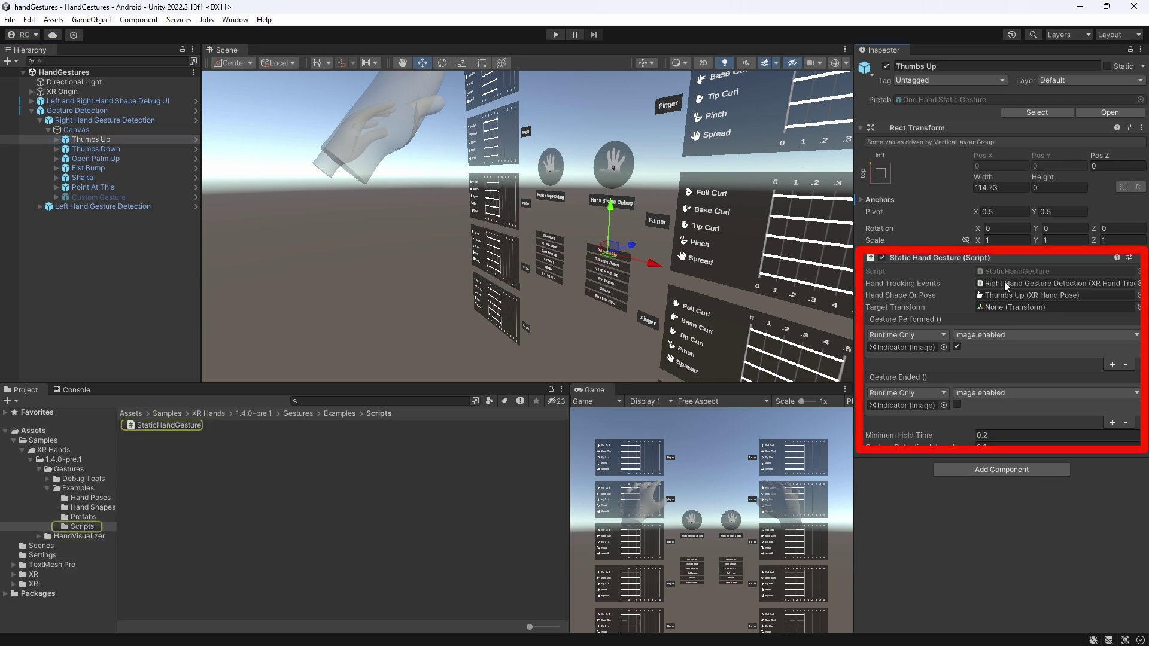
click(1005, 281)
click(155, 120)
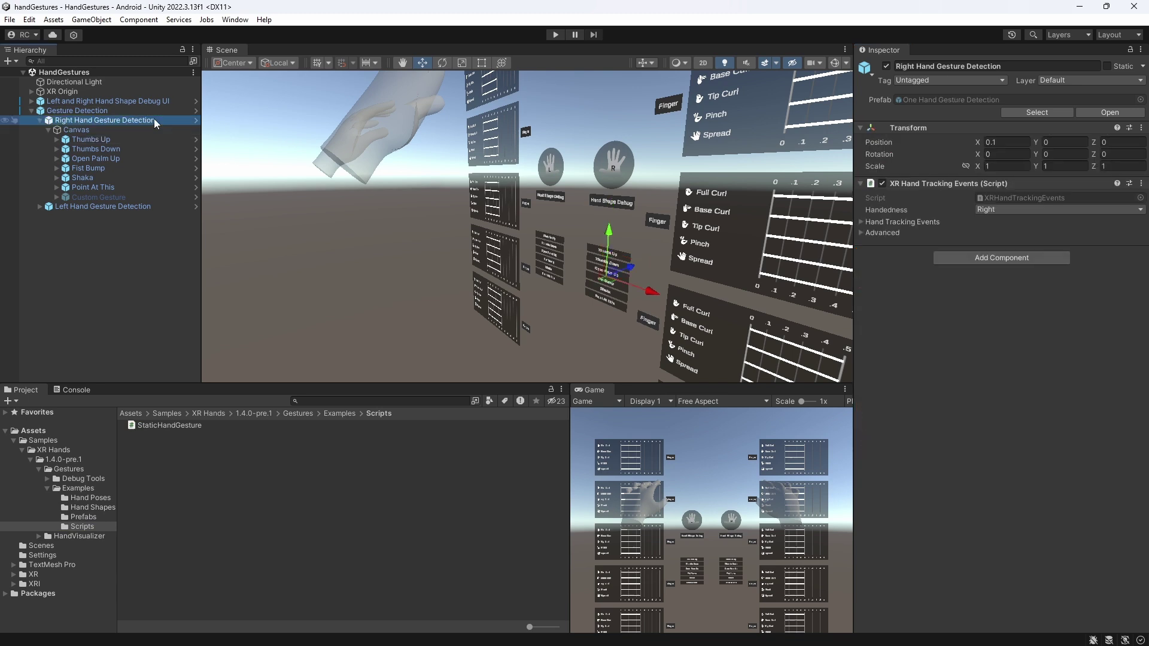
click(863, 221)
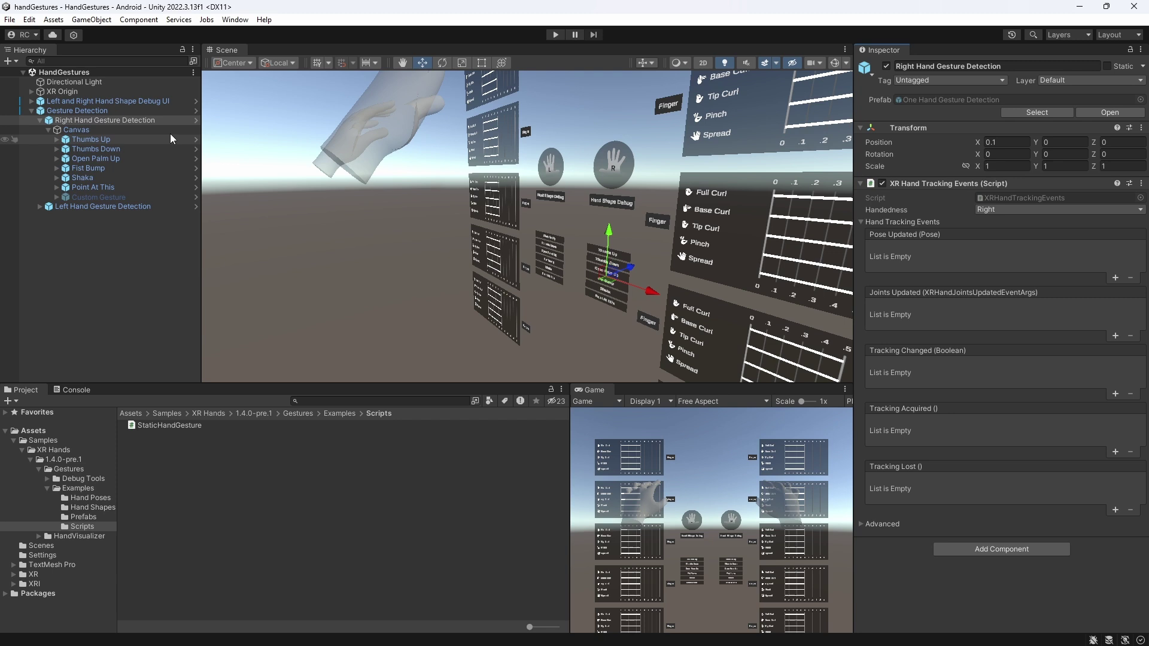
Inspect XR Origin's Camera Offset, Hand Visualizer, and Left/Right Hand Tracking objects
click(80, 83)
click(83, 91)
key(Right)
click(109, 101)
key(Right)
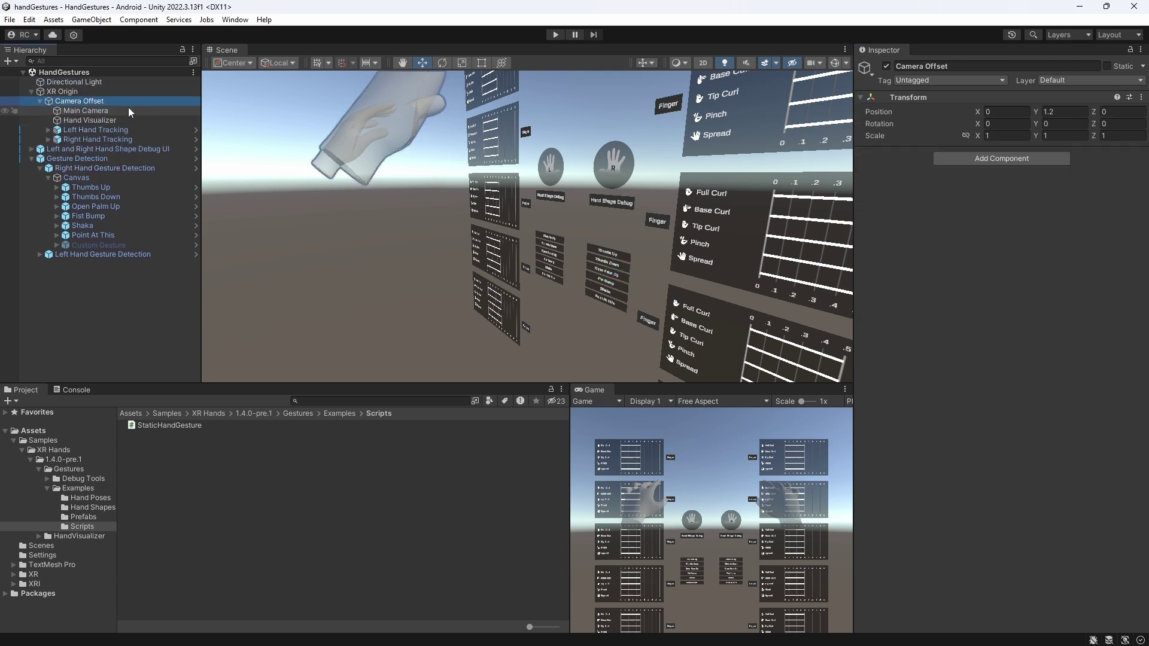
click(134, 120)
click(155, 131)
key(Right)
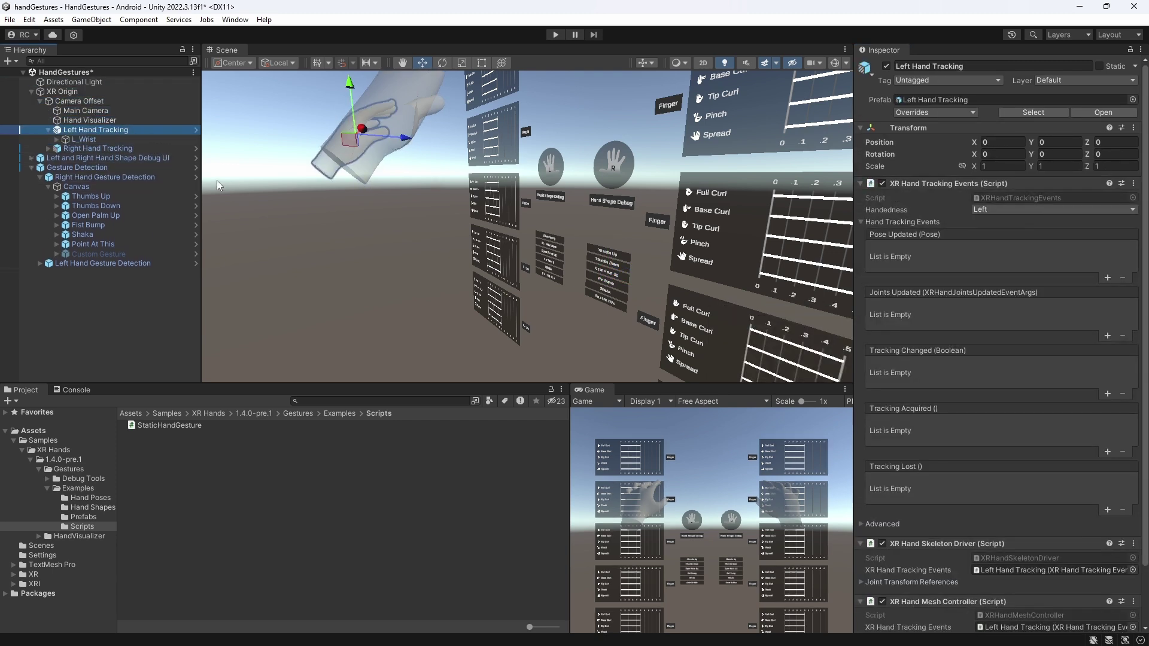
key(Left)
key(Down)
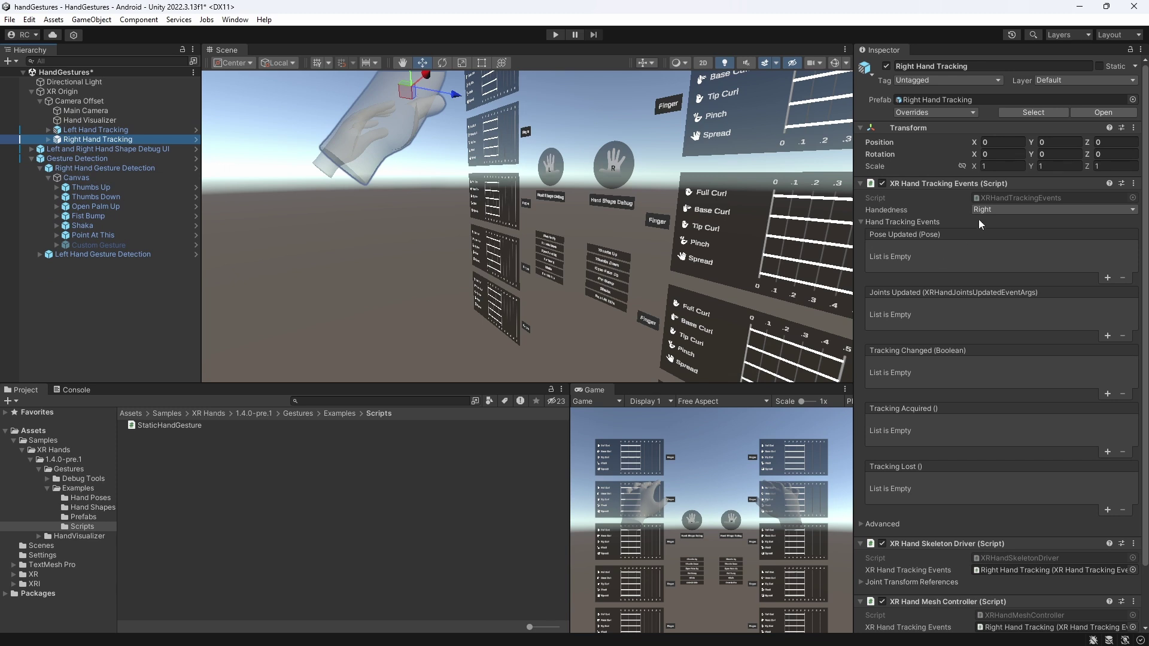
click(862, 222)
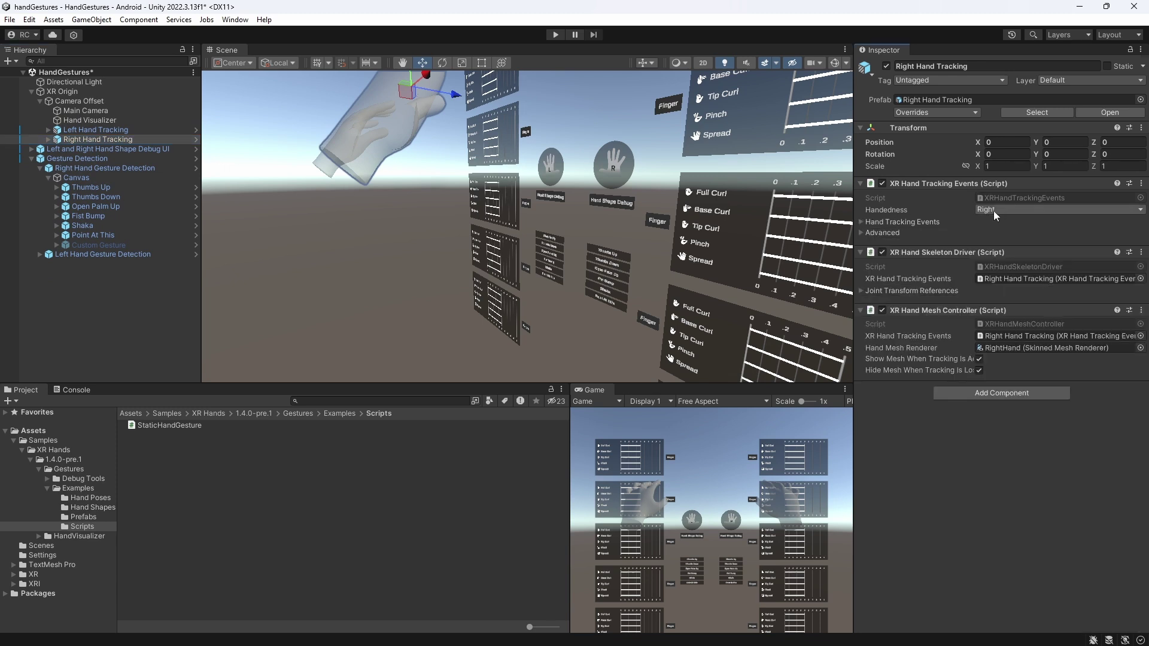
click(100, 131)
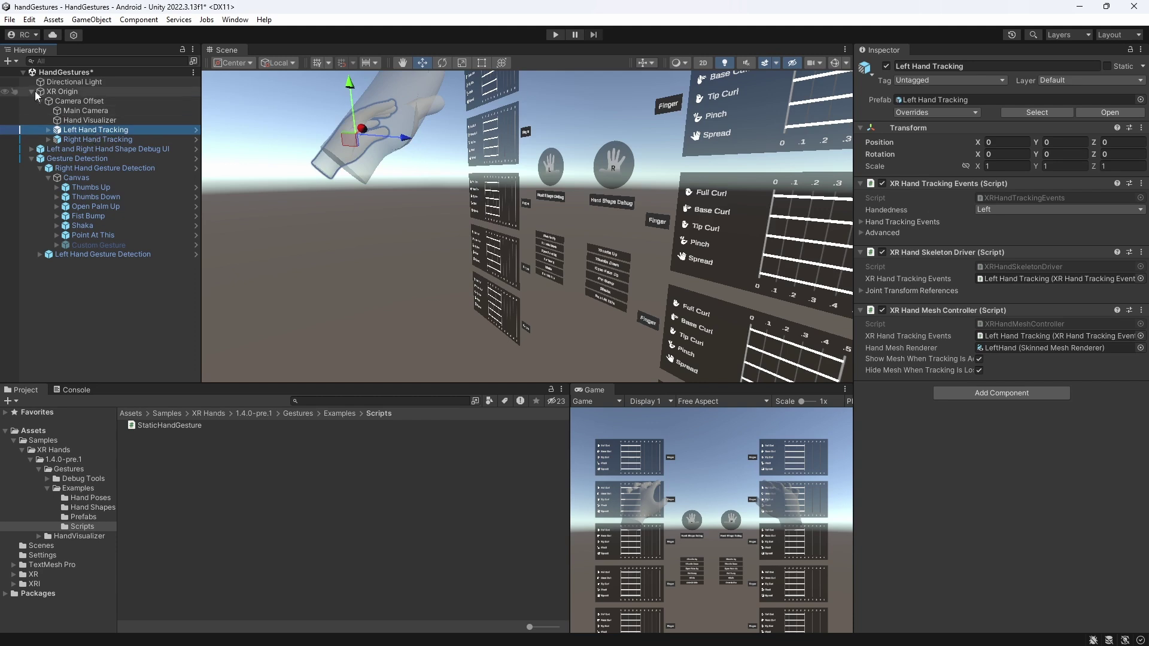
click(32, 93)
Ping the Thumbs Up pose asset from the Thumbs Up gesture's Hand Shape Or Pose field
click(110, 141)
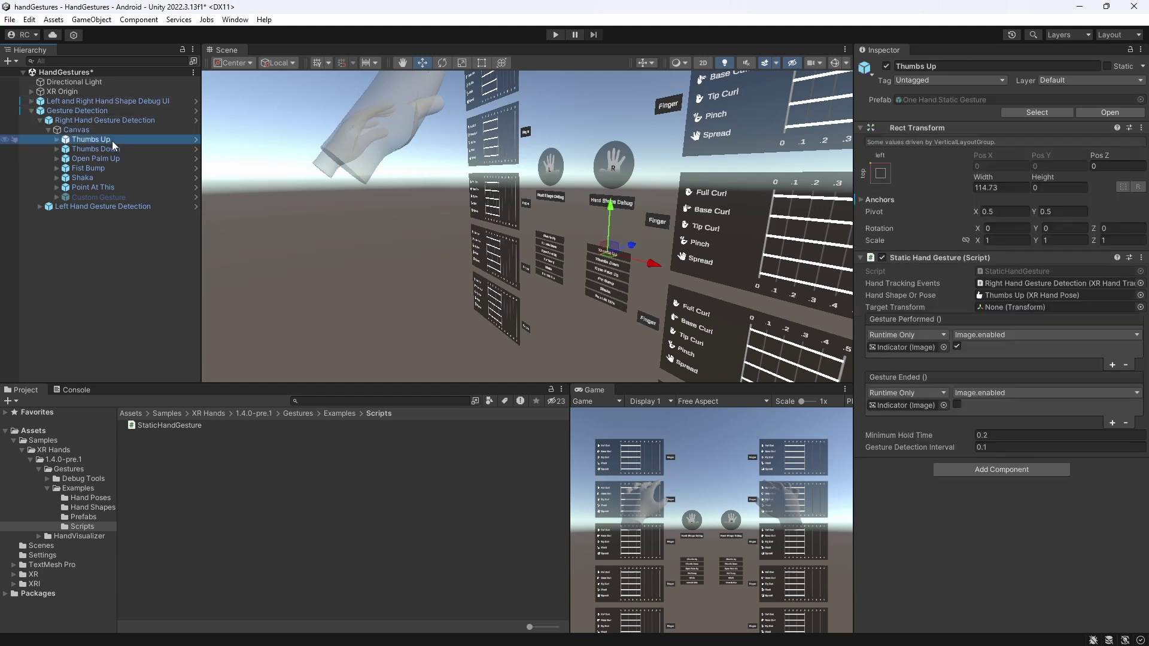
click(991, 299)
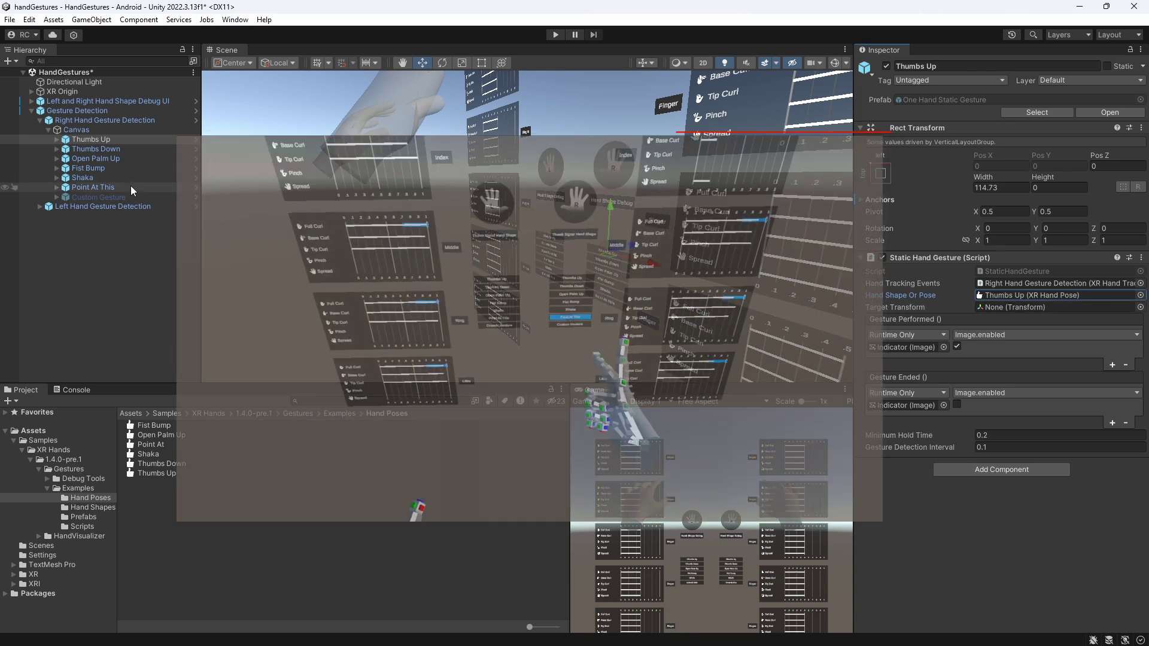
click(131, 187)
click(1000, 307)
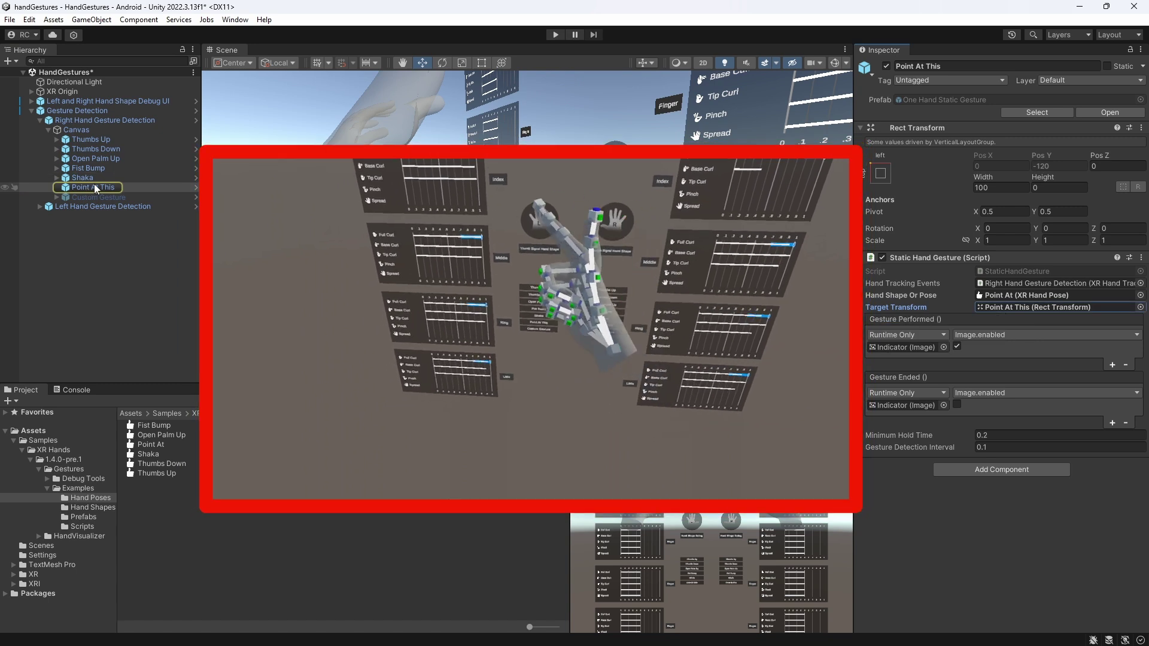
click(98, 186)
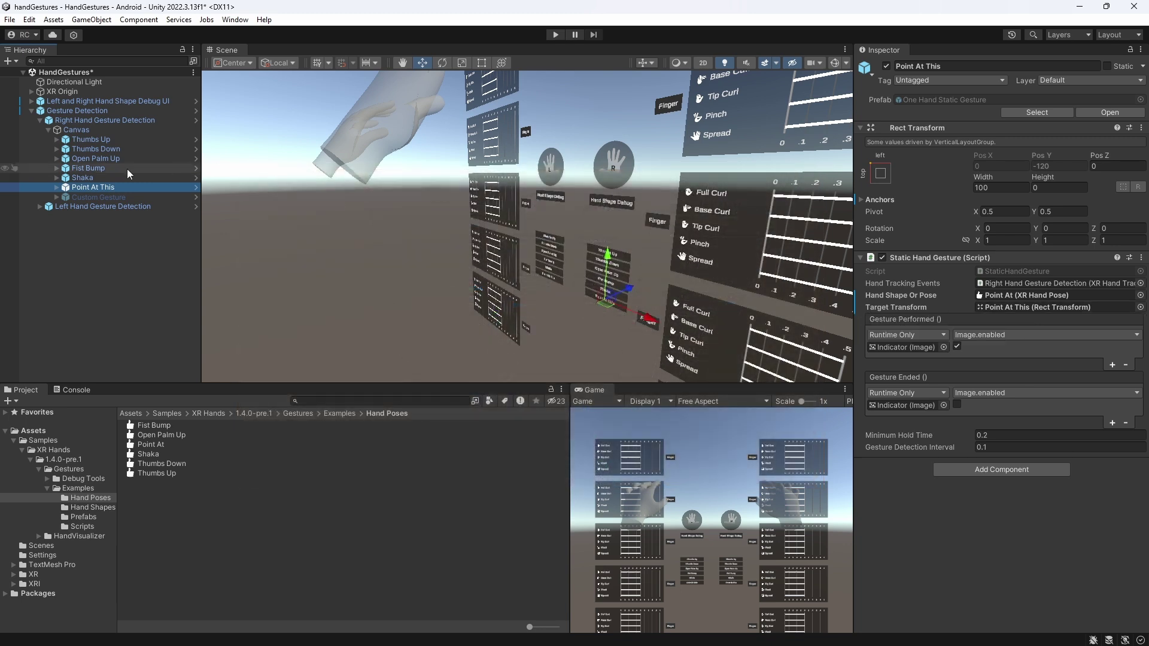
click(91, 140)
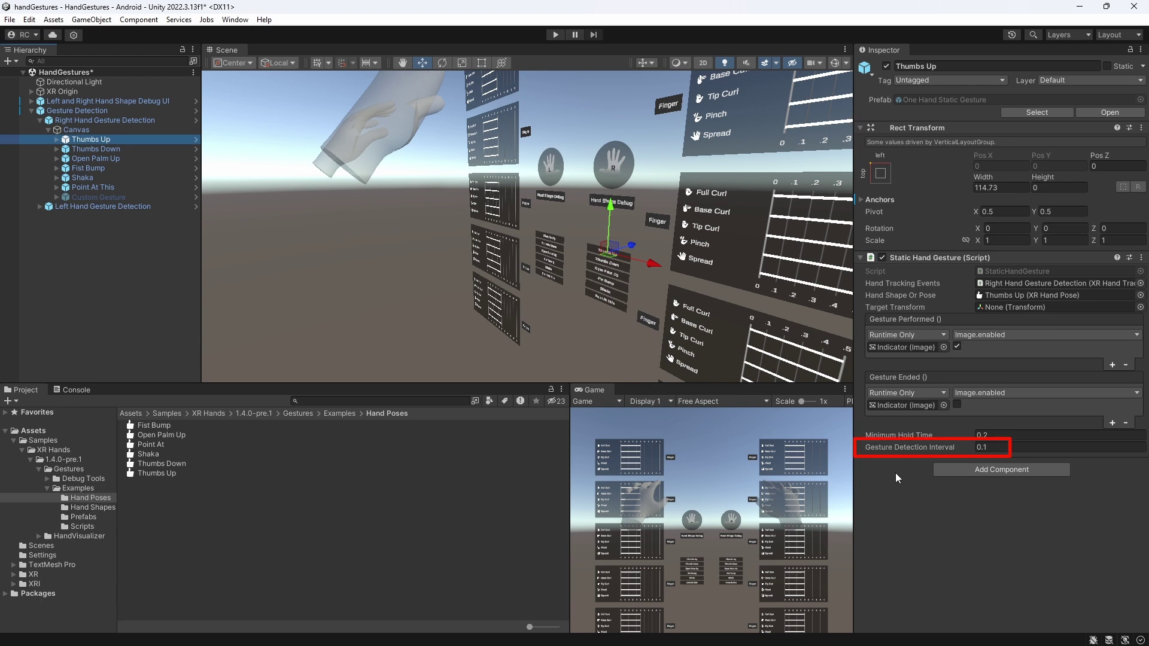
Open the Thumbs Up pose and expand its user and target orientation conditions
click(189, 474)
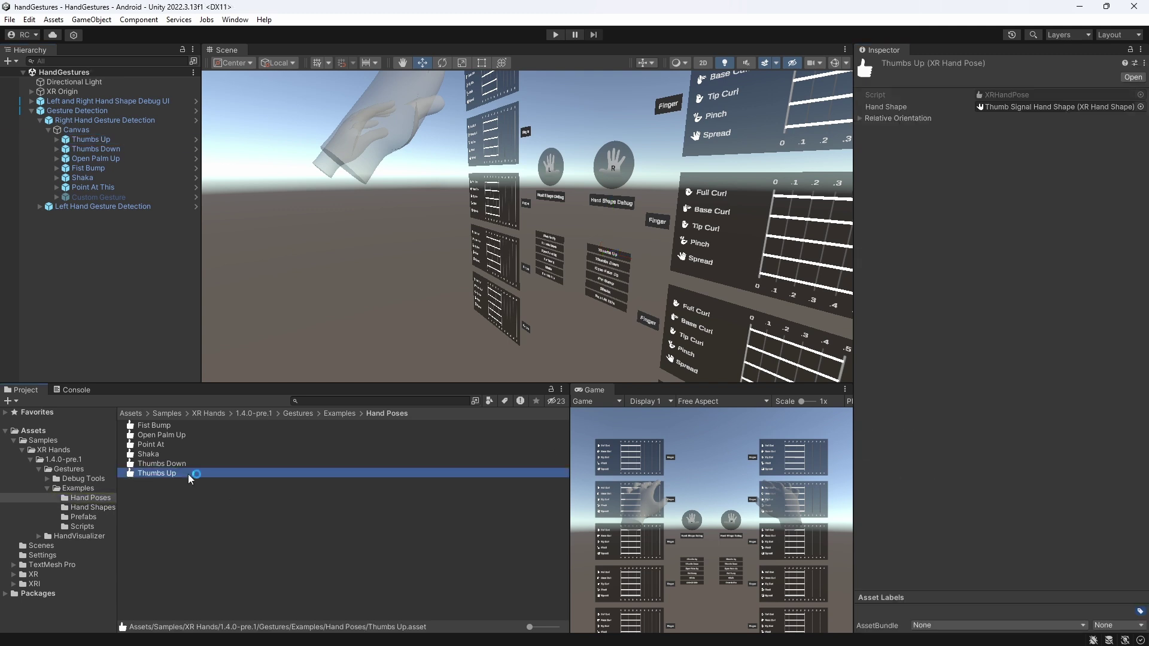
click(860, 118)
drag(853, 116, 811, 118)
click(826, 130)
click(827, 172)
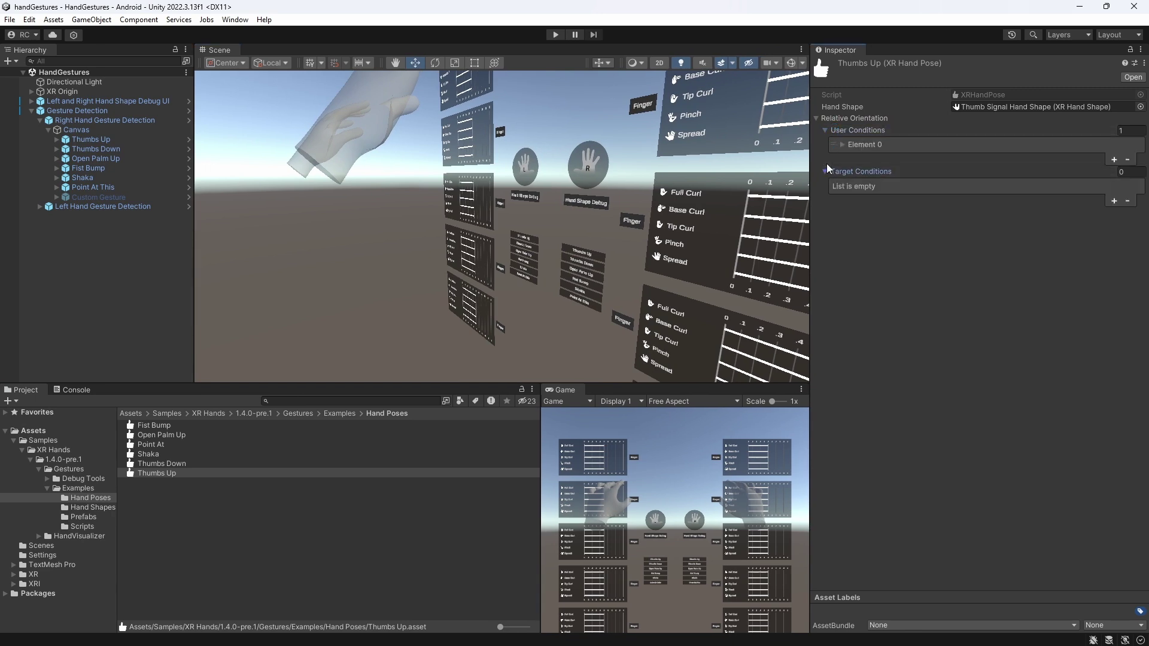
click(843, 144)
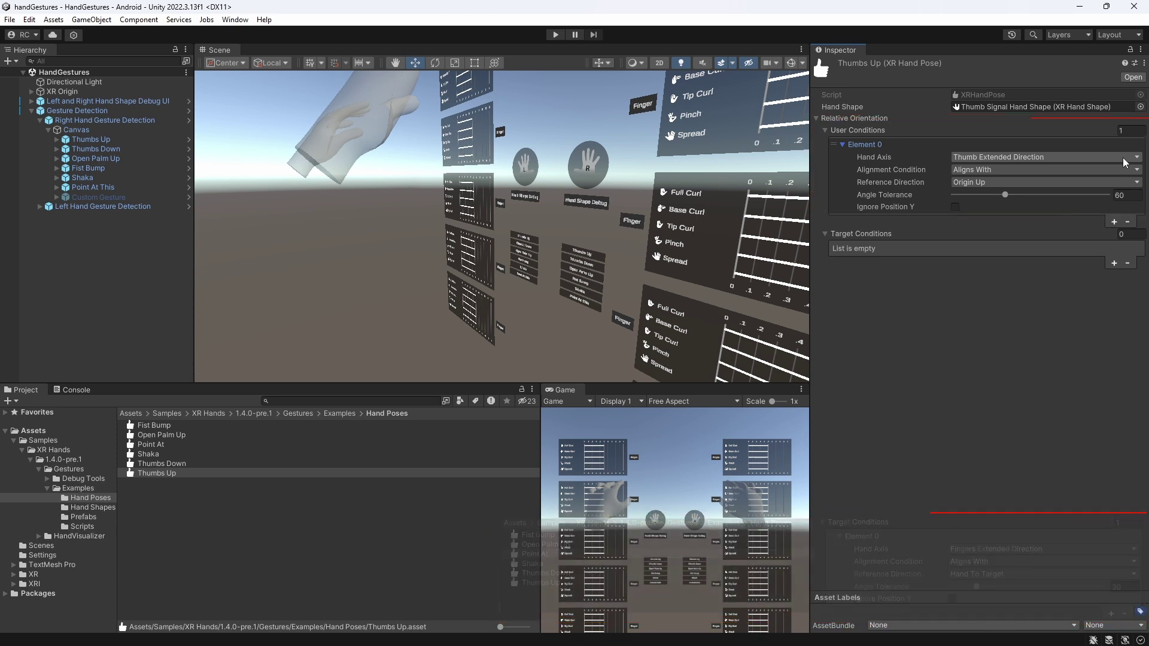
Review the Hand Axis, Alignment Condition and Reference Direction options without changing them
click(1123, 157)
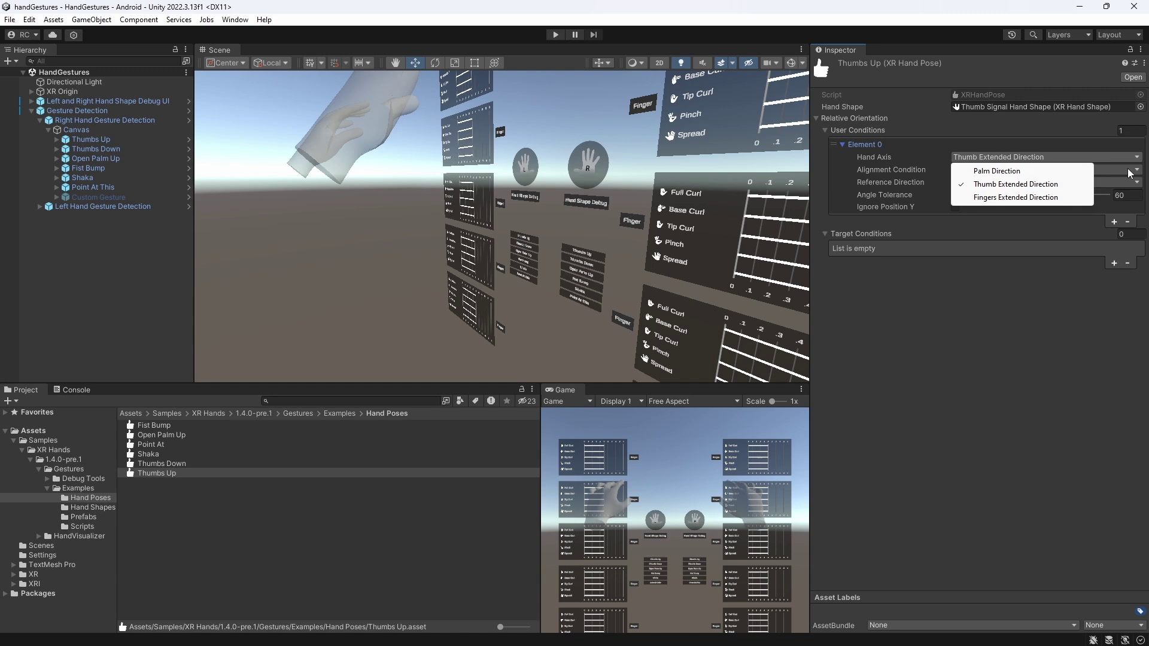
click(1130, 174)
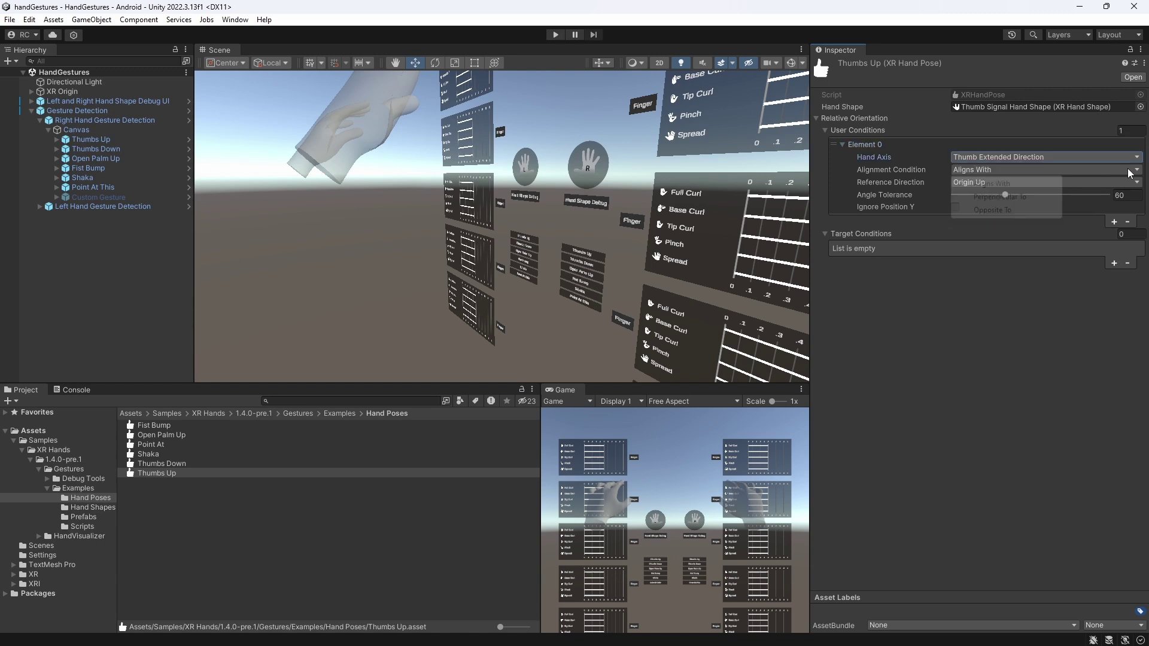
click(1138, 174)
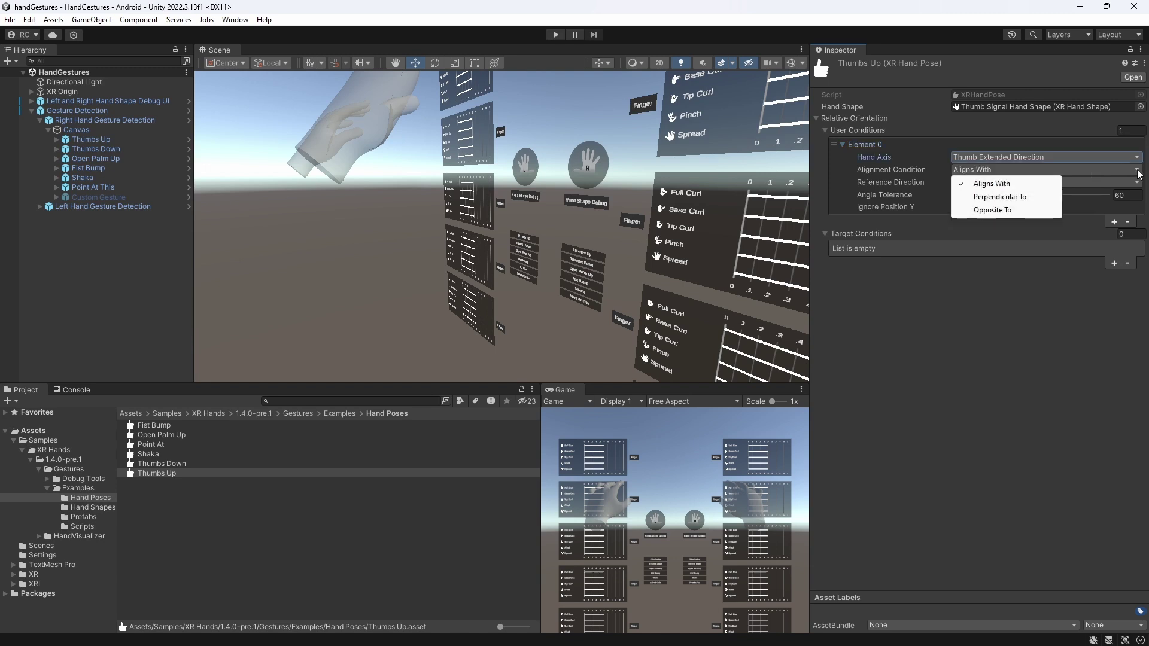
click(1139, 174)
click(1139, 174)
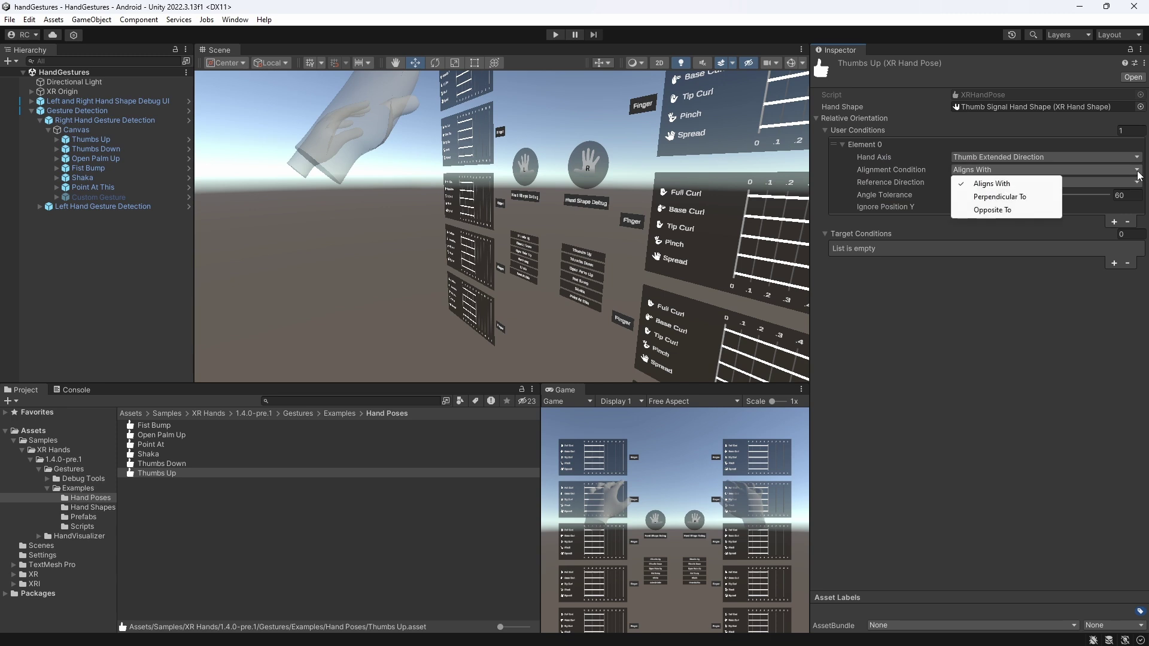
click(1095, 313)
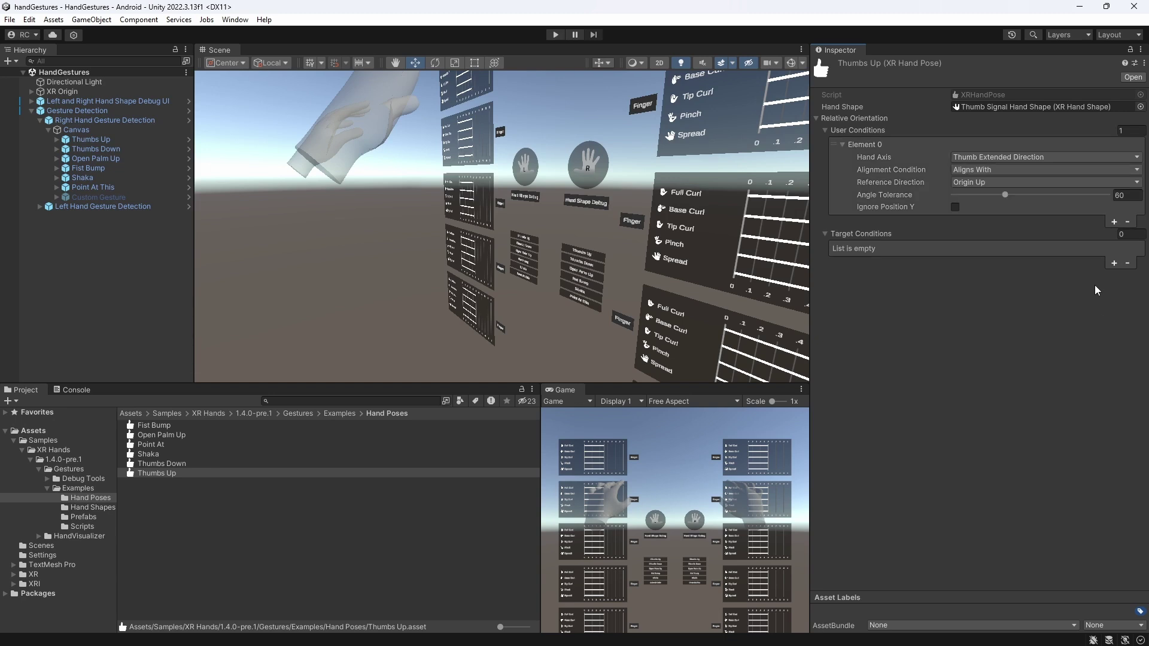
click(1137, 183)
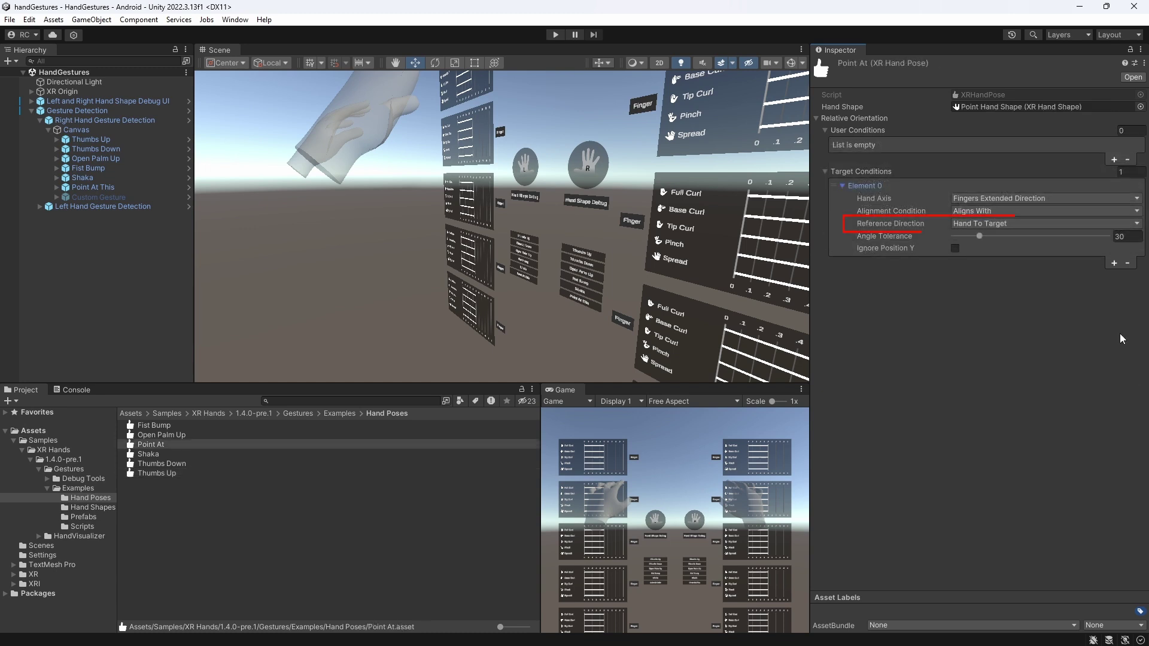
Review Point At's Hand Axis and Alignment Condition options, leaving them unchanged
click(1137, 200)
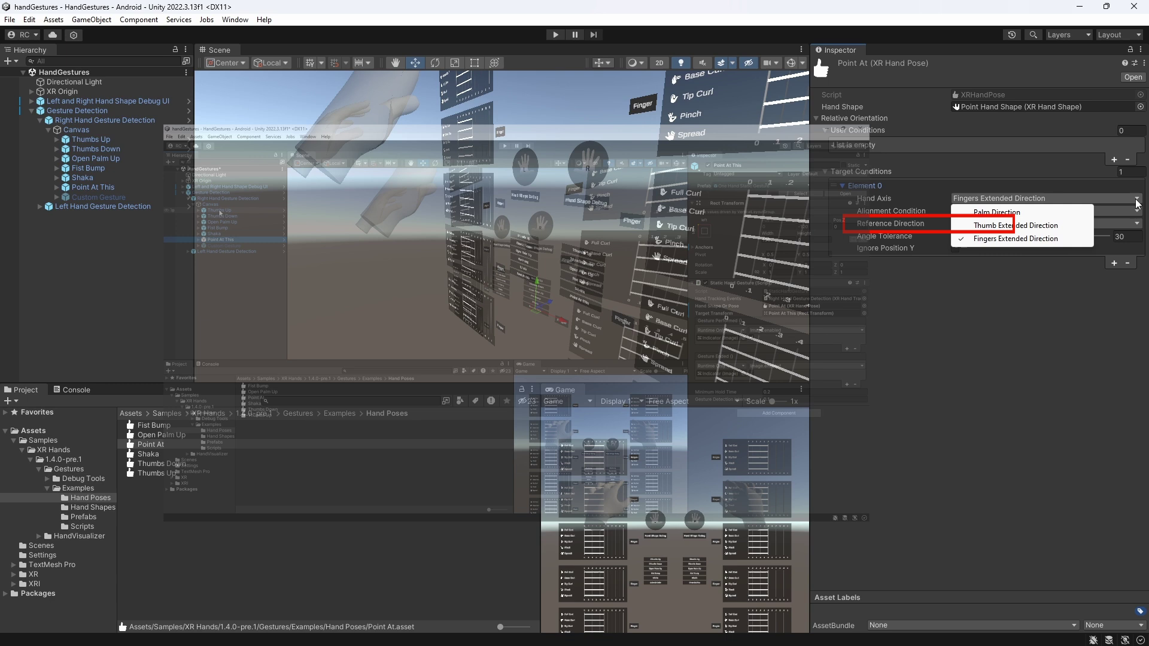
click(1102, 308)
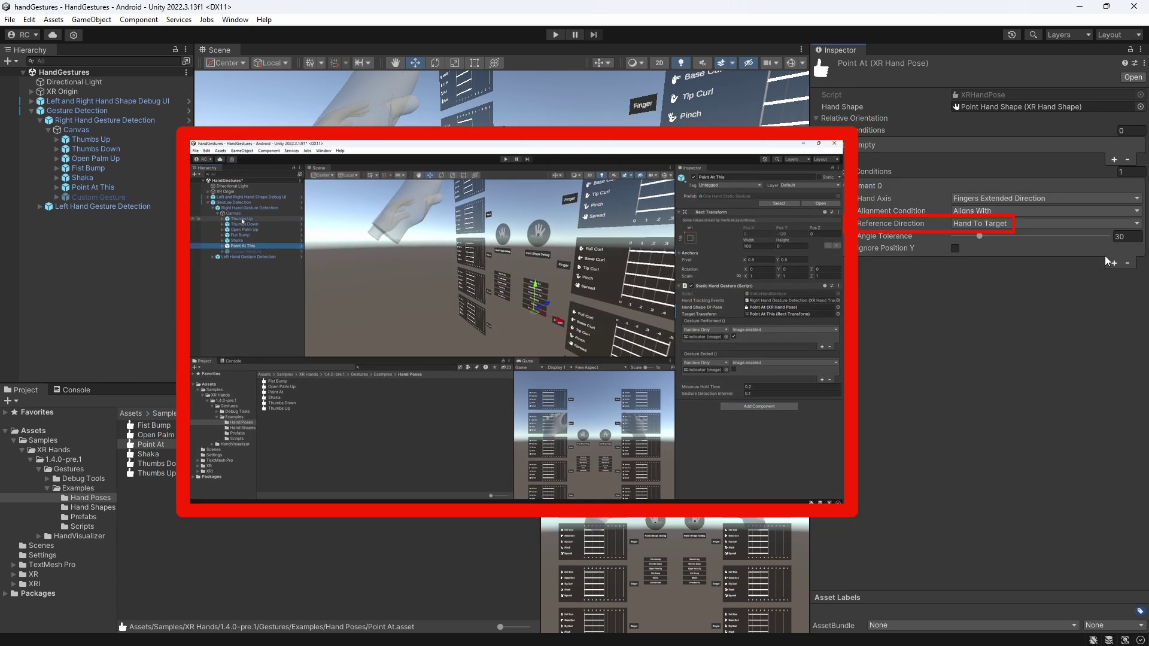
click(1137, 210)
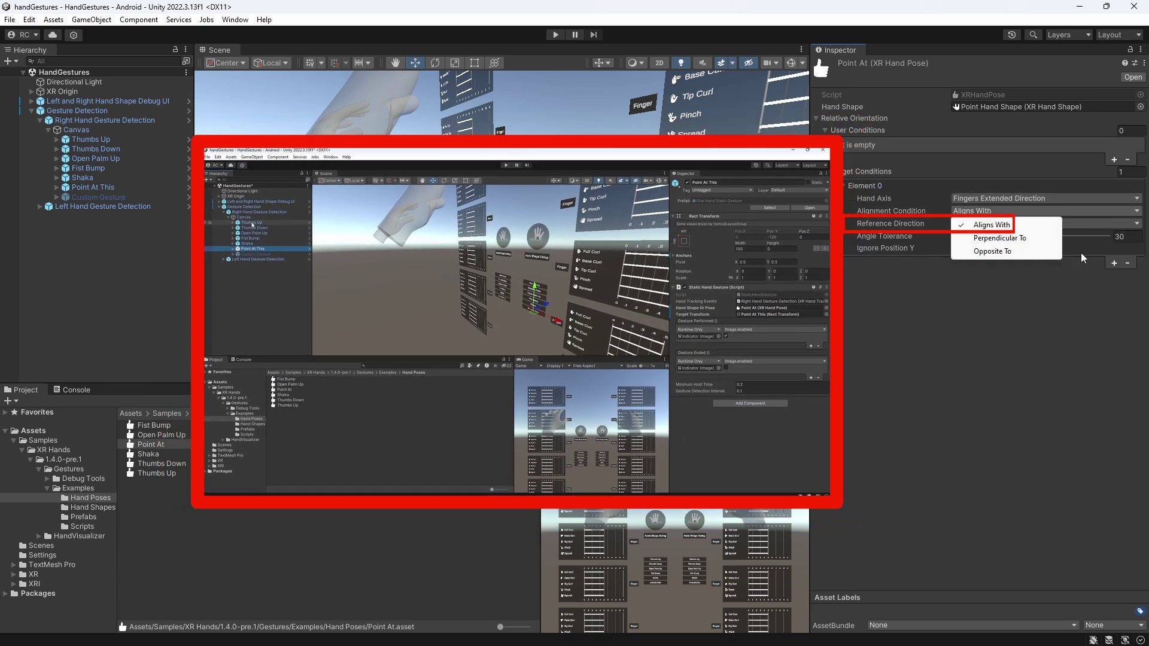
click(1083, 333)
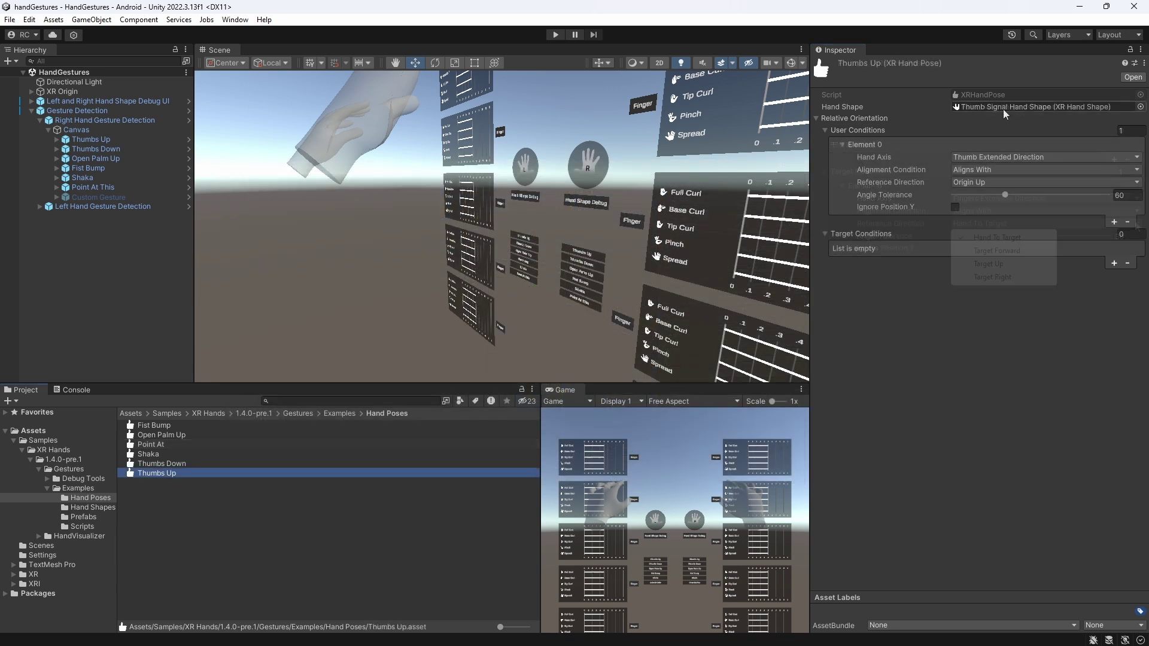
Open the Thumb Signal Hand Shape and expand all five finger shape conditions
click(1003, 109)
click(209, 464)
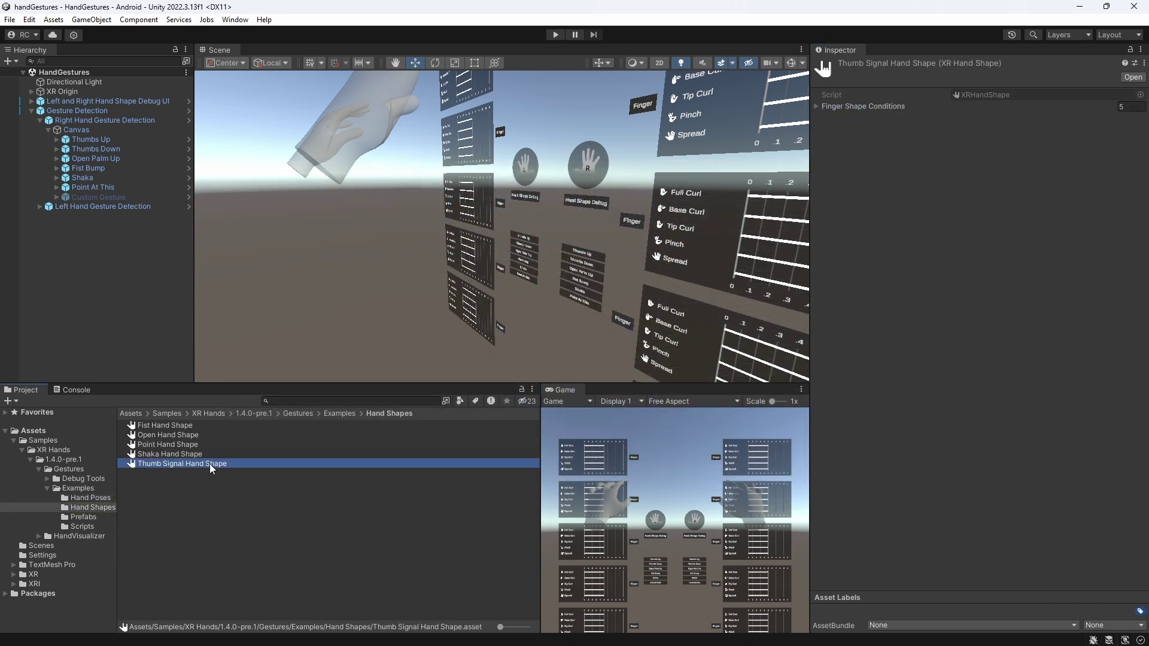
click(816, 106)
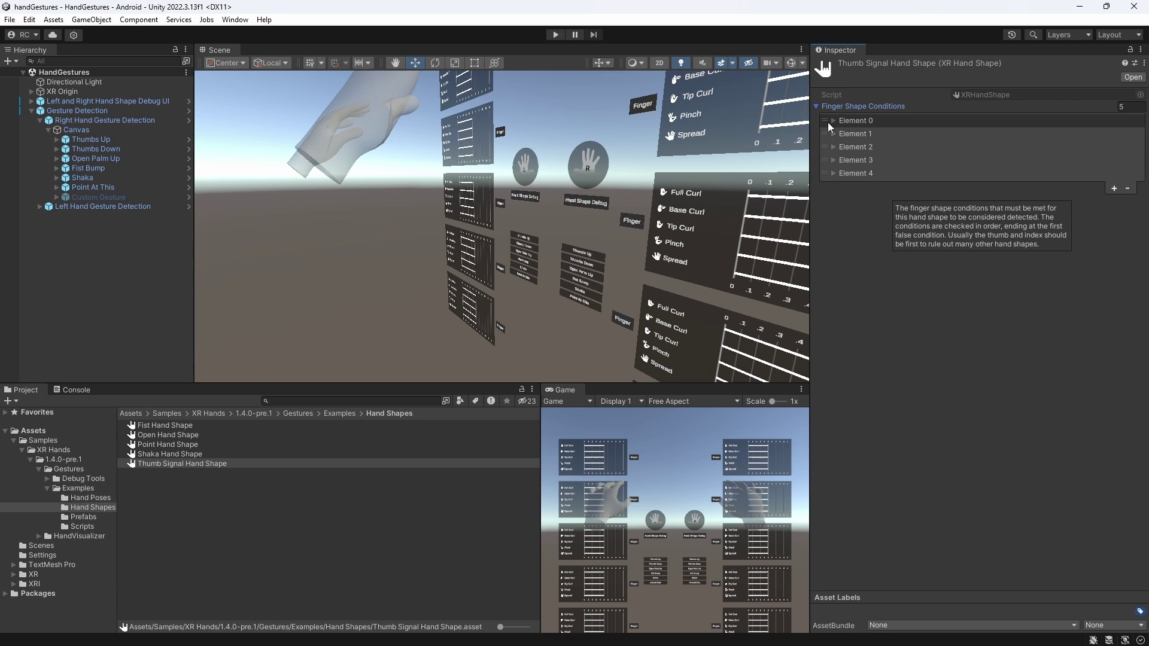
click(834, 120)
click(837, 160)
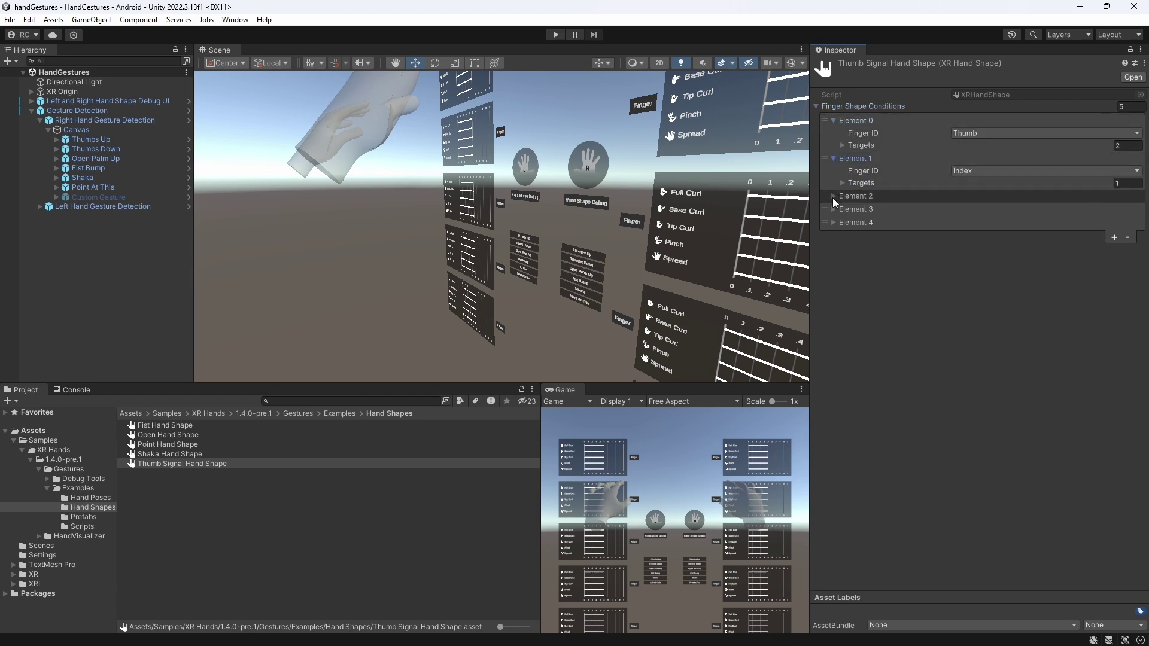
click(832, 196)
click(832, 236)
click(832, 270)
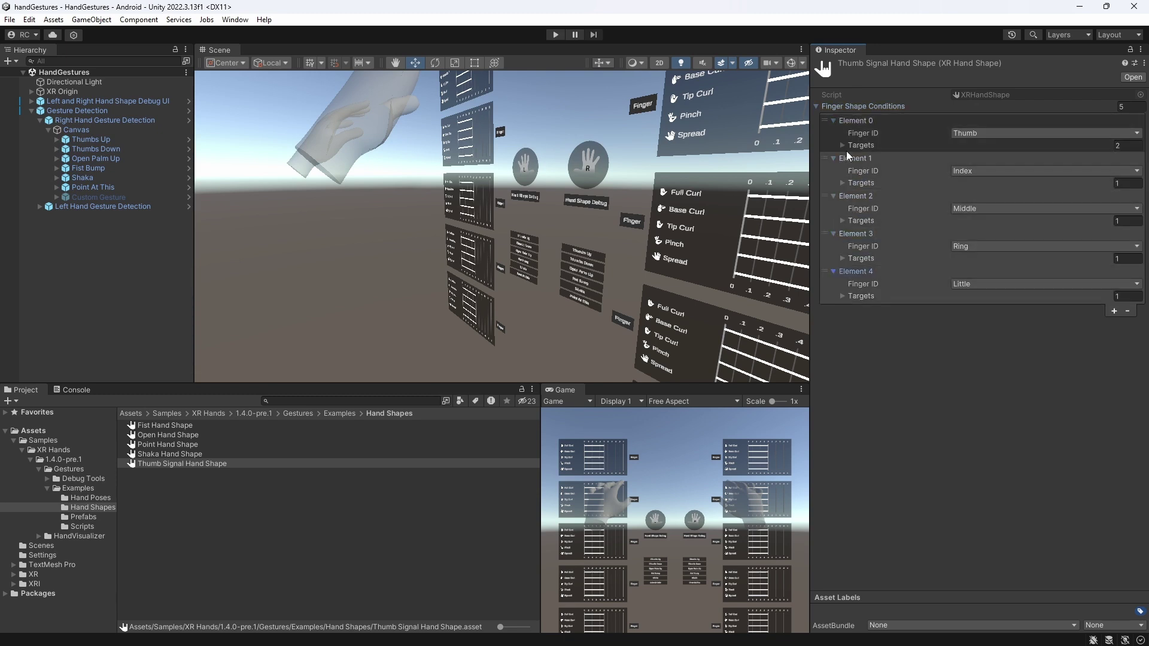
Expand the thumb, index, middle and ring finger targets, then reselect Thumbs Up
click(843, 145)
click(842, 225)
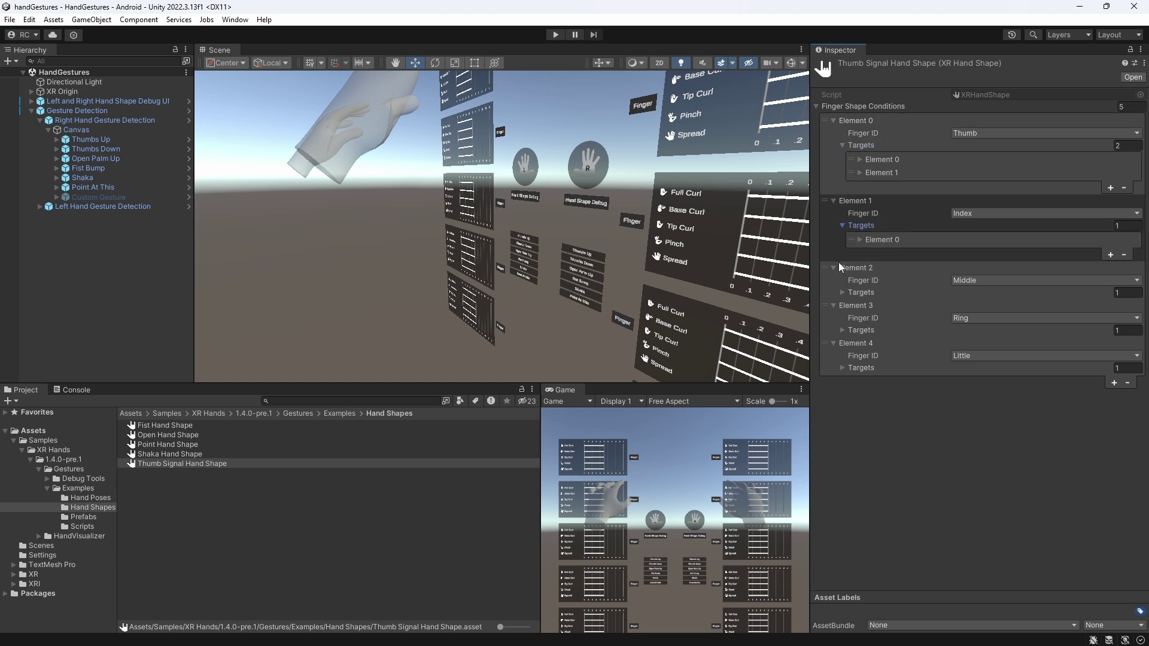
click(841, 292)
click(860, 159)
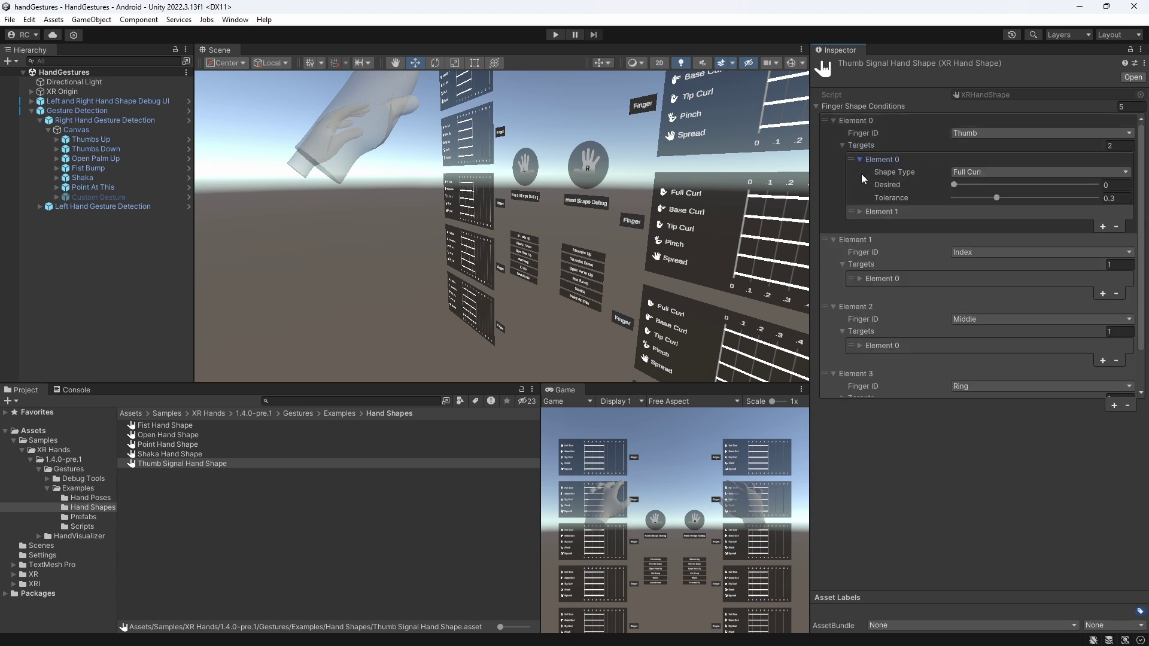
click(859, 211)
click(860, 318)
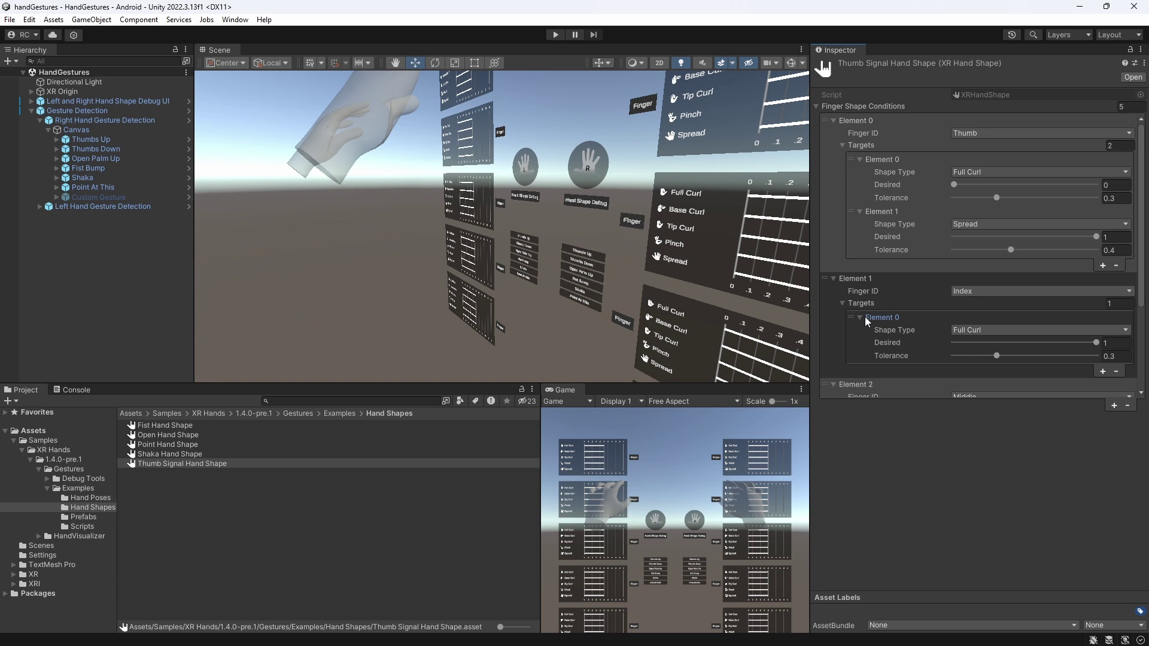
scroll(864, 317, down, 3)
click(860, 326)
scroll(863, 328, down, 2)
click(845, 354)
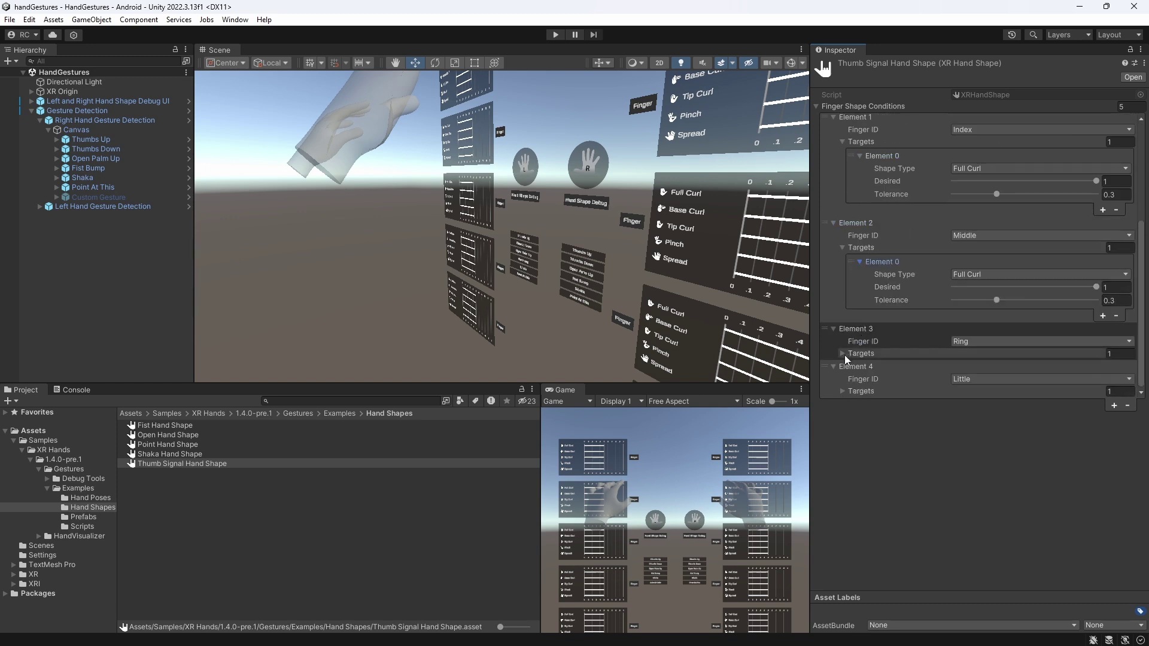
scroll(842, 354, up, 5)
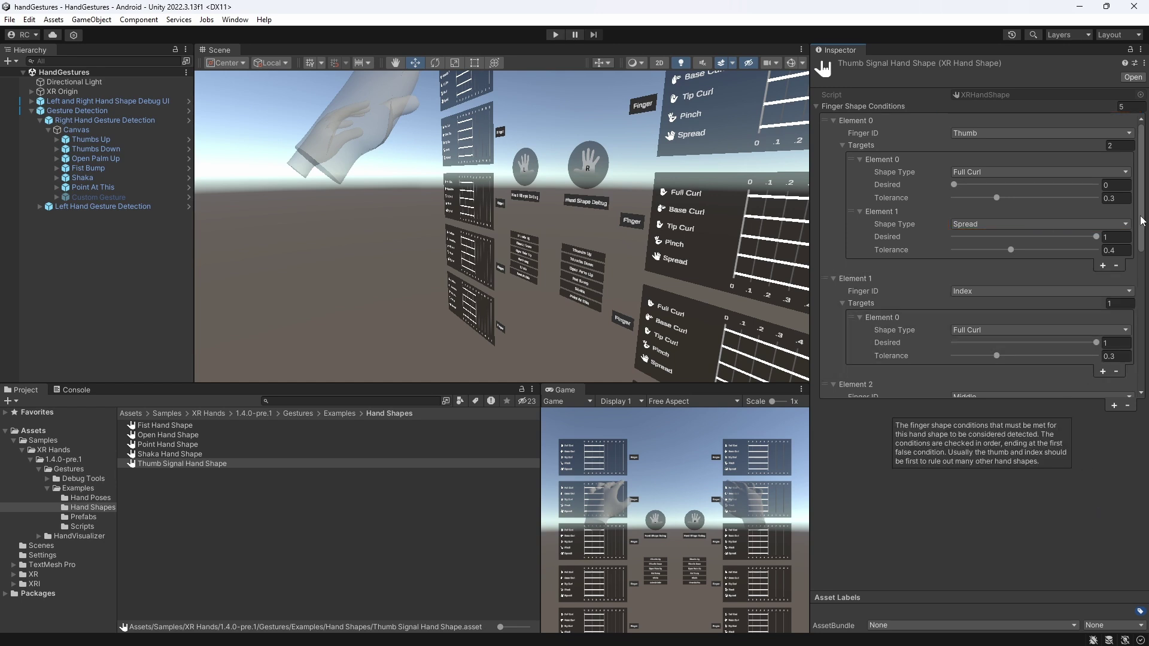
drag(1140, 223, 1143, 288)
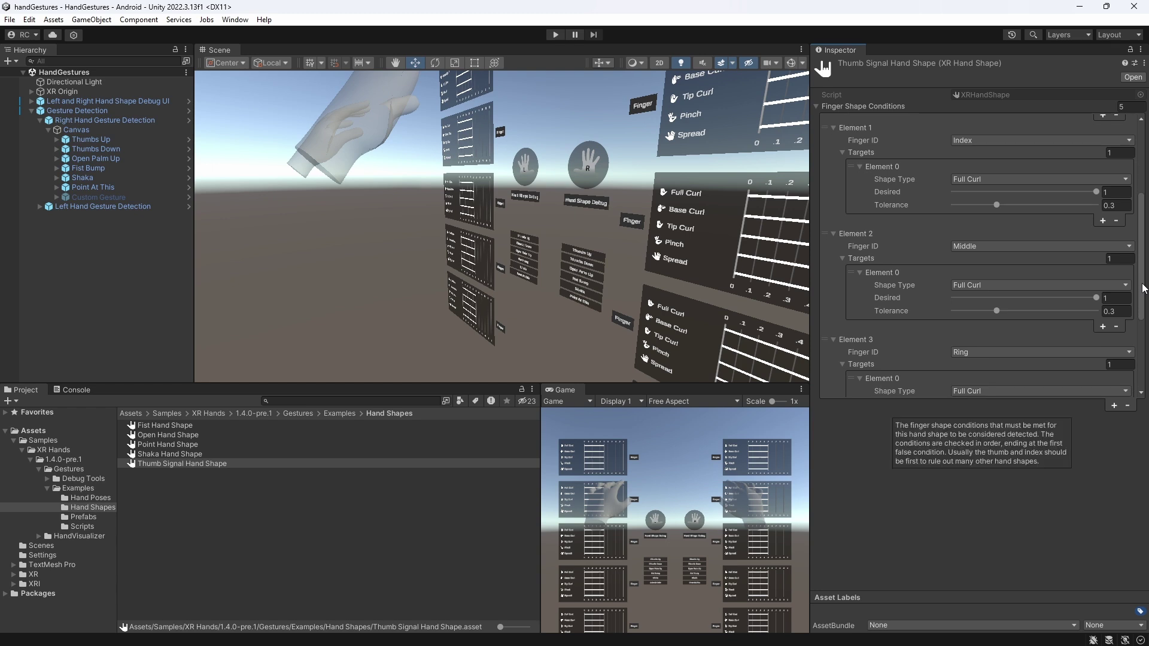
click(584, 253)
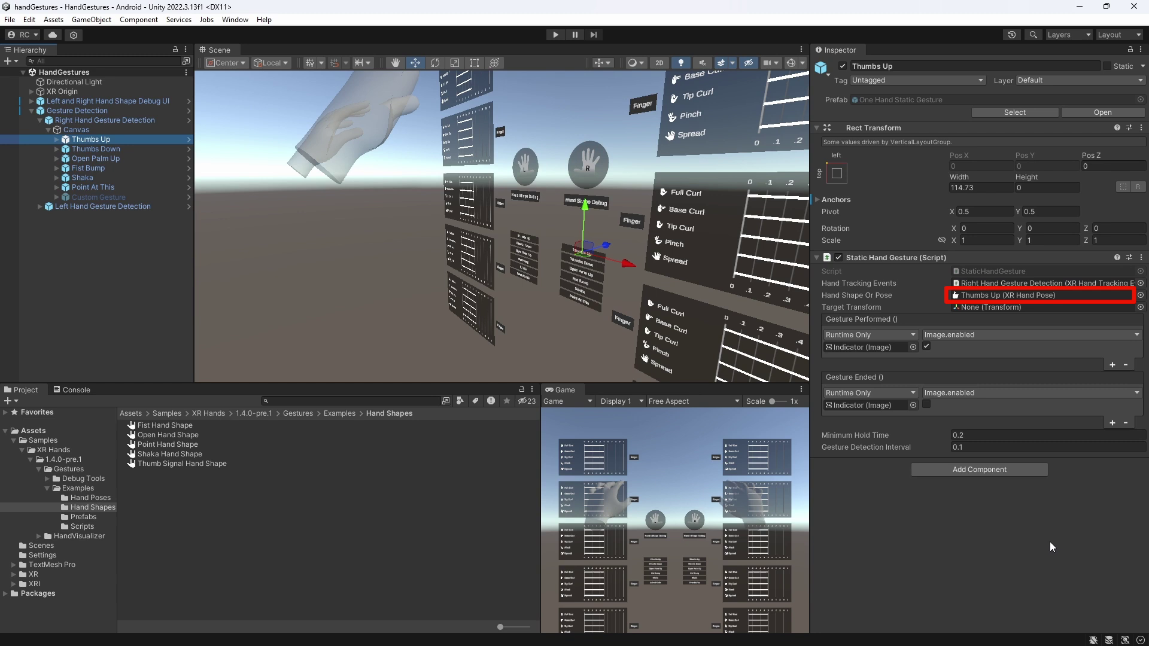
click(556, 34)
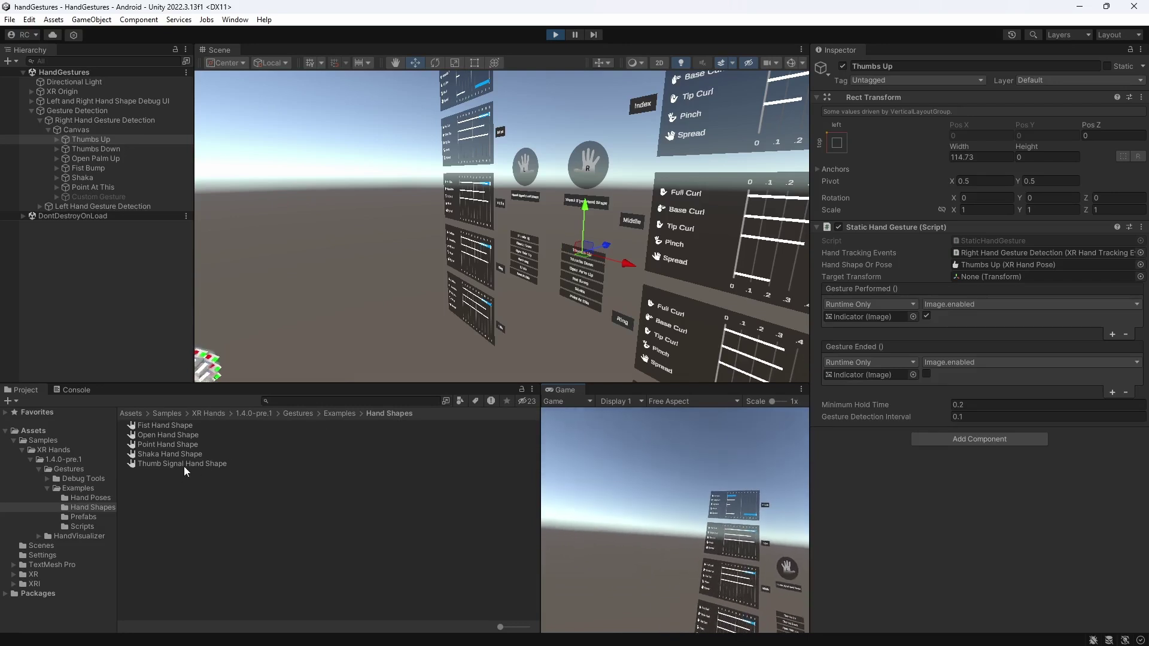
drag(179, 465, 964, 268)
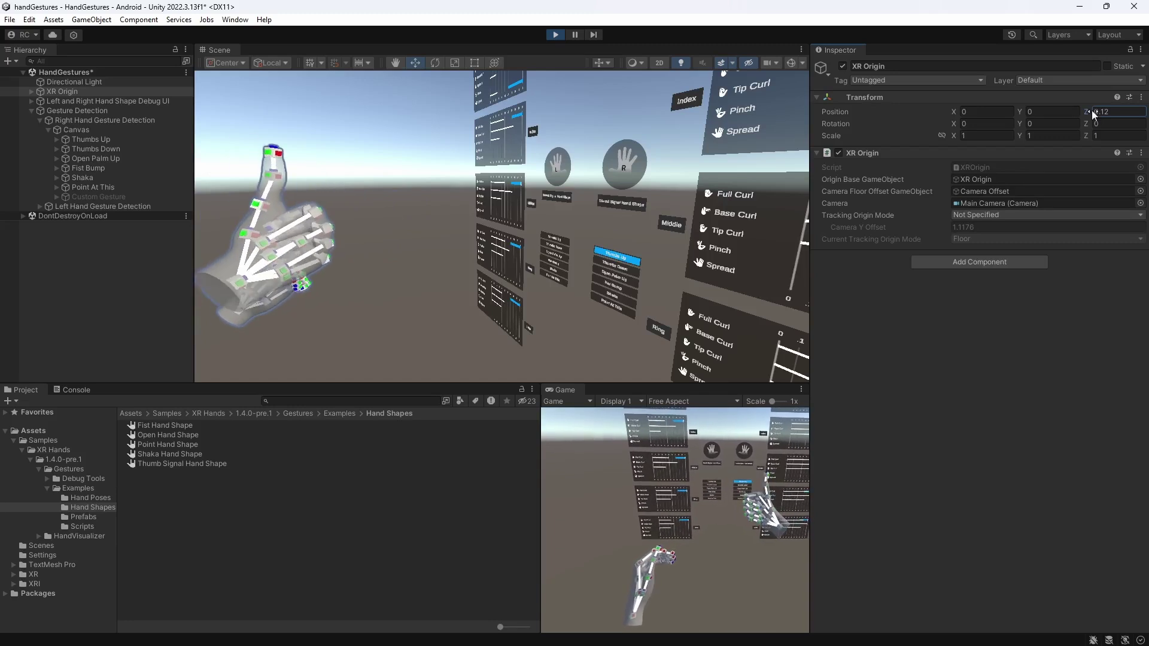
key(ctrl+p)
Create and open a new Assets folder named 'Hand Gestures'
right_click(185, 535)
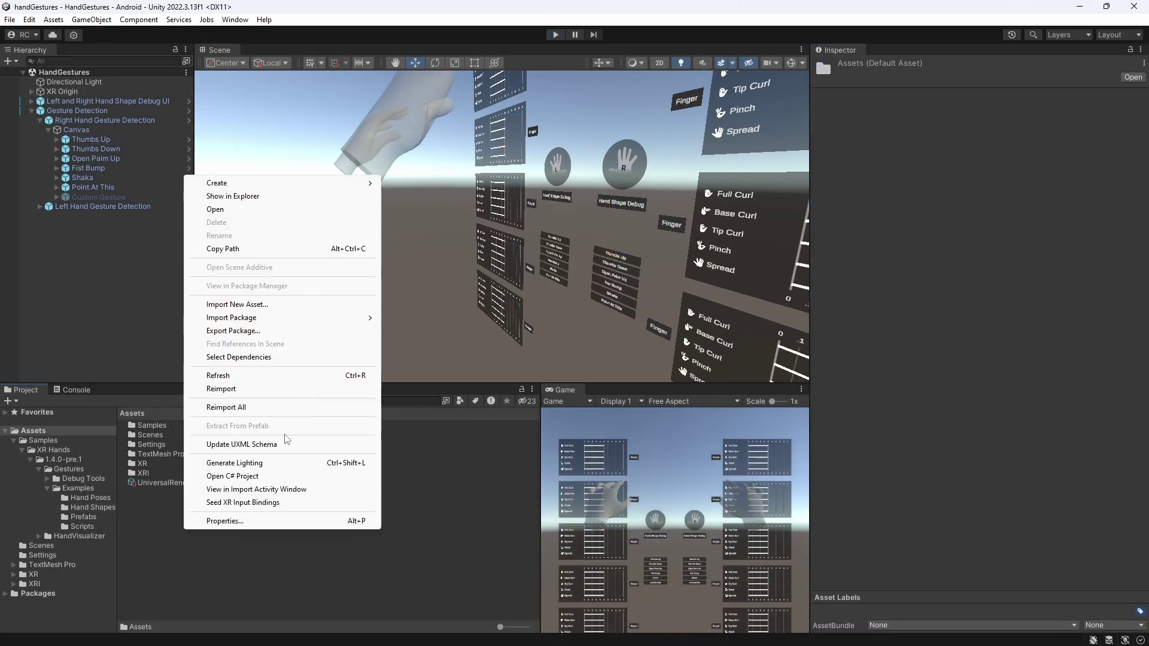
mouse_move(318, 189)
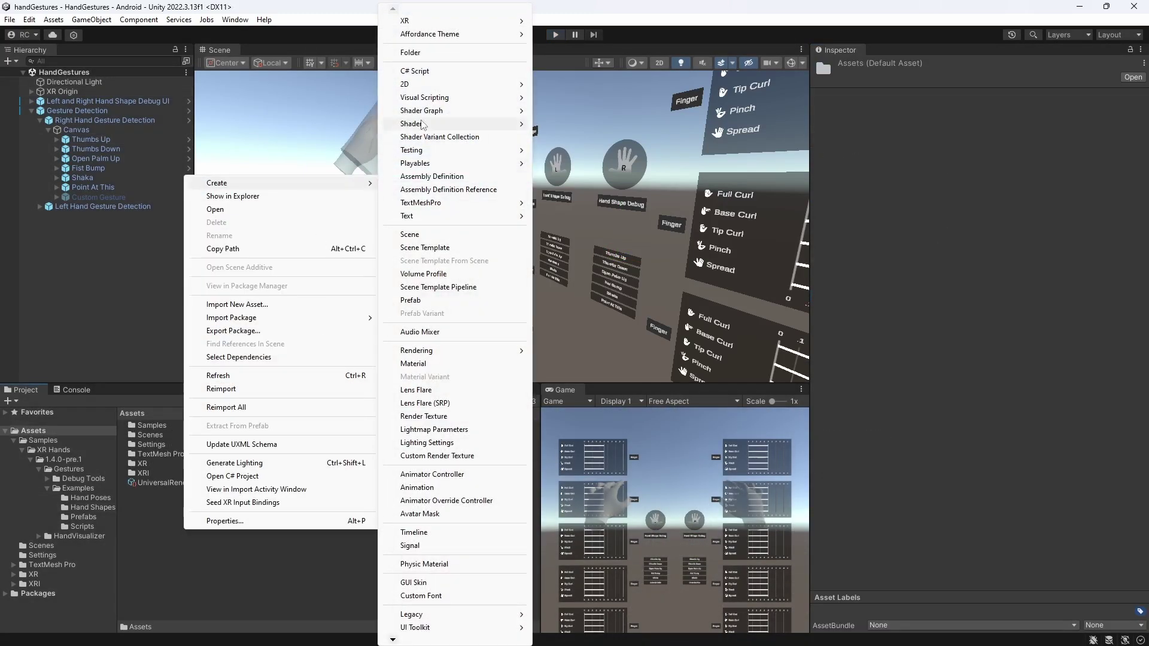
click(422, 54)
text(Hand Gesture)
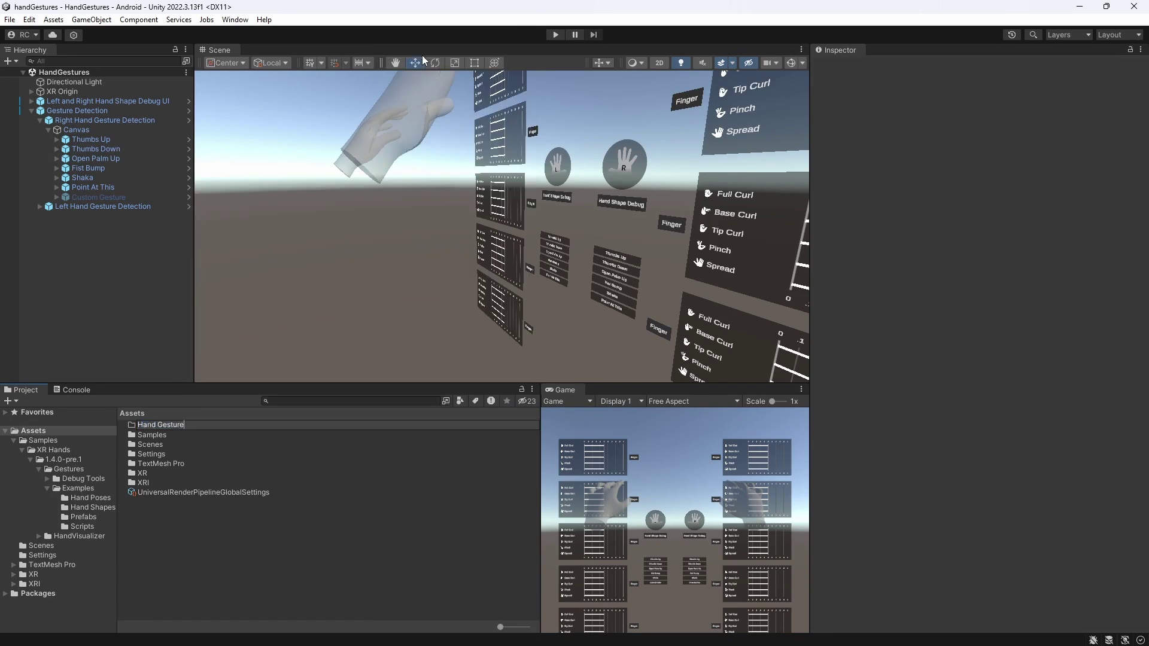
text(s)
key(Return)
double_click(236, 423)
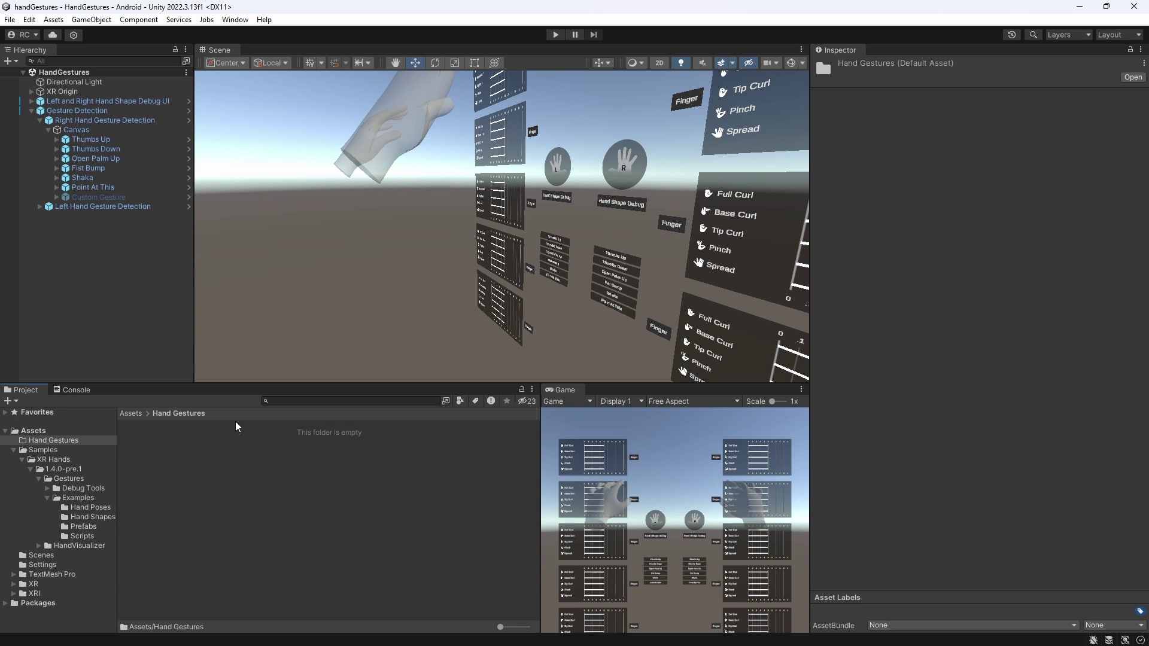
Create an XR Hand Shape asset named 'Okay Hand Shape' in that folder
right_click(256, 458)
mouse_move(369, 118)
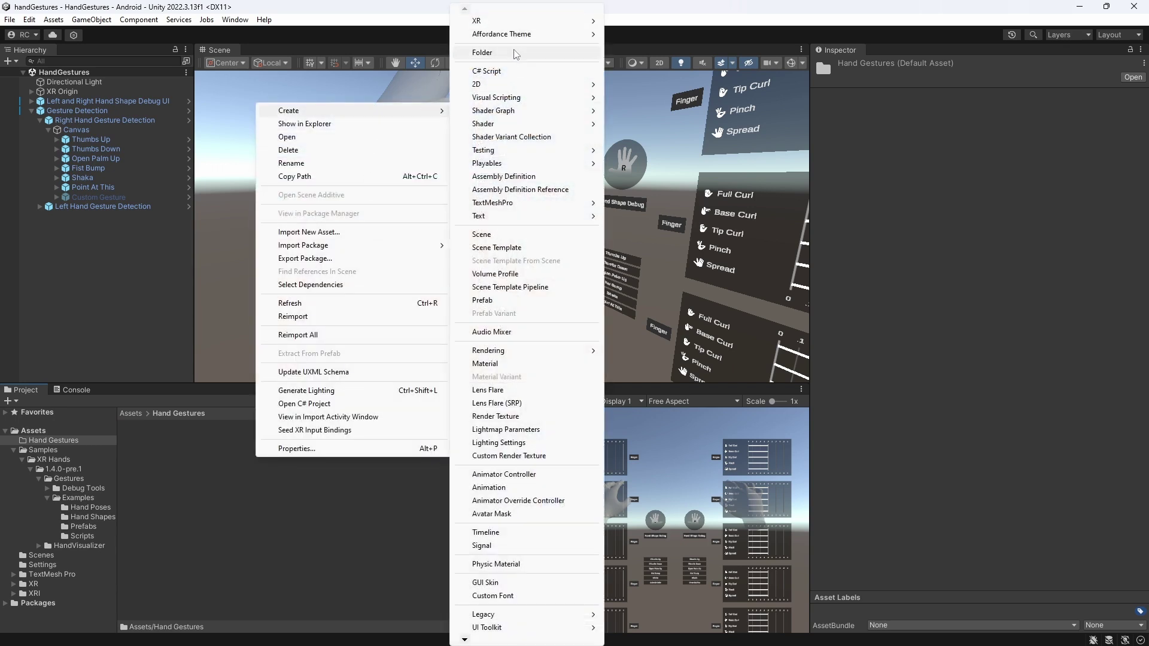
mouse_move(512, 24)
mouse_move(669, 48)
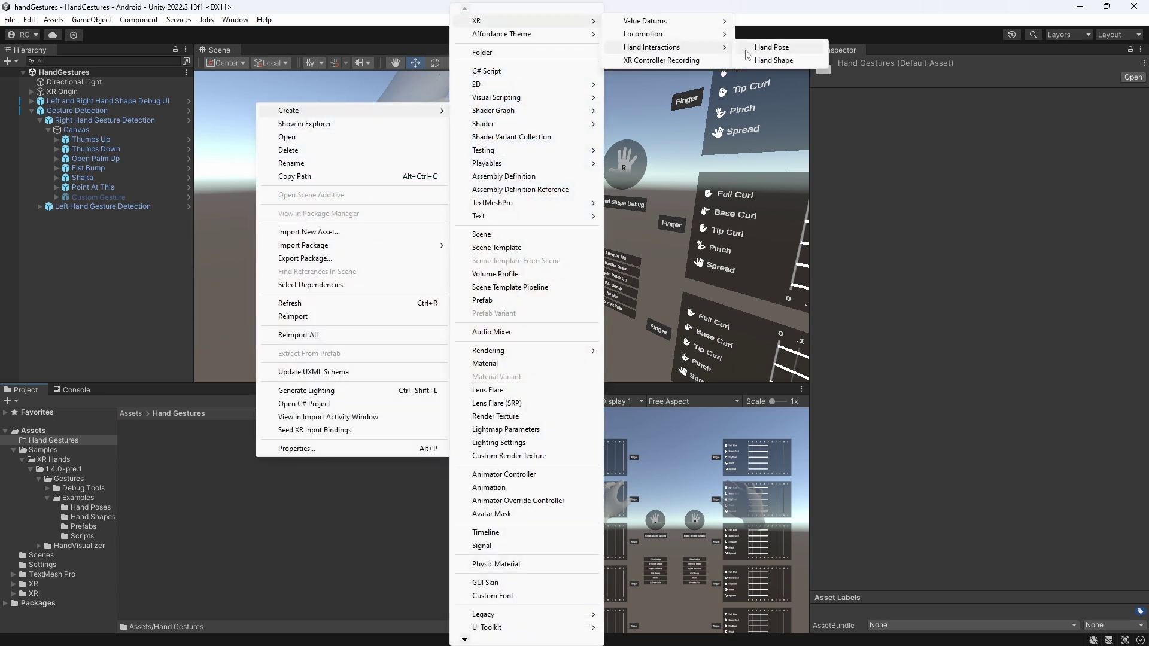
click(772, 60)
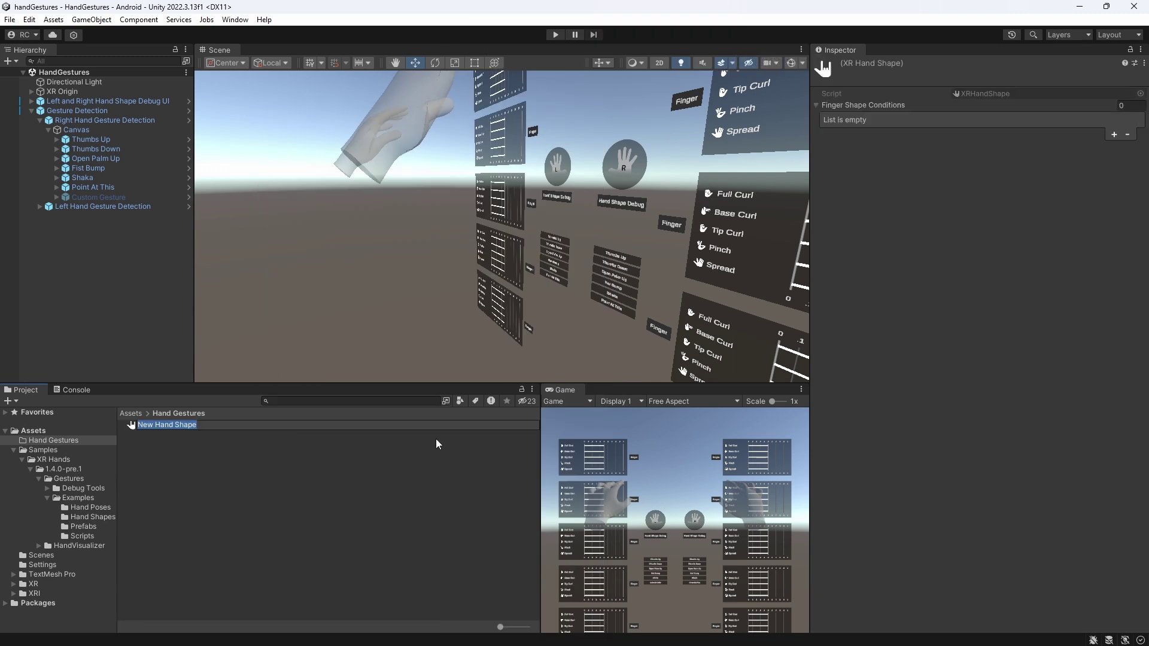
text(Okay Hand Shape)
key(Return)
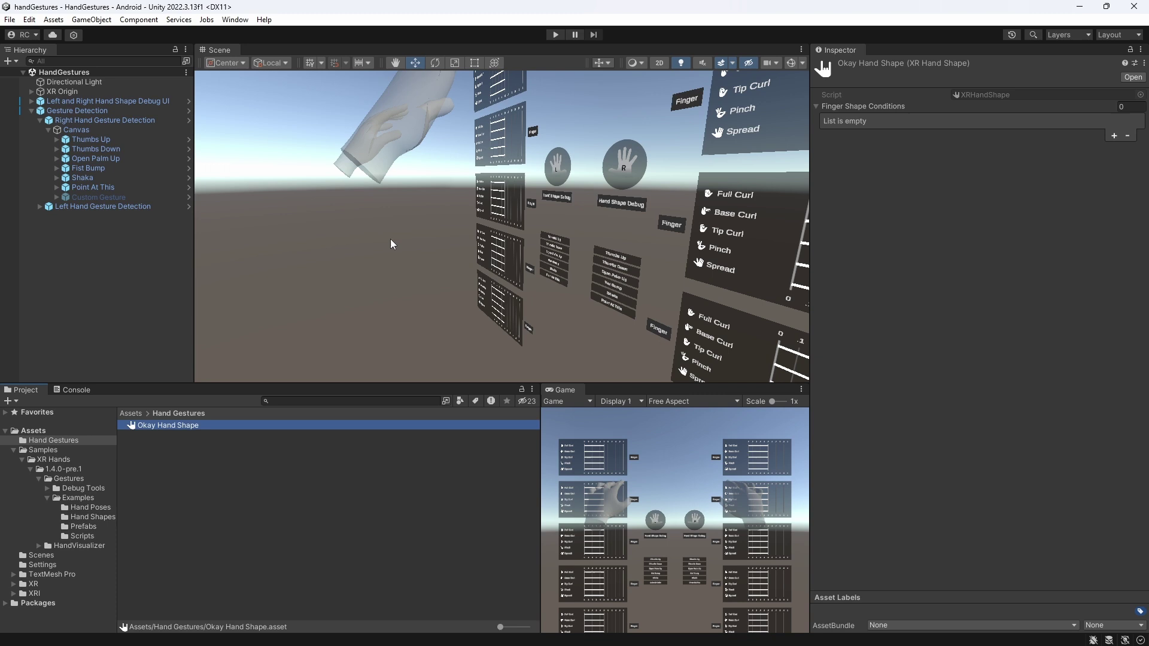
Enable Custom Gesture, assign it Okay Hand Shape, and run the scene in Play mode
click(142, 196)
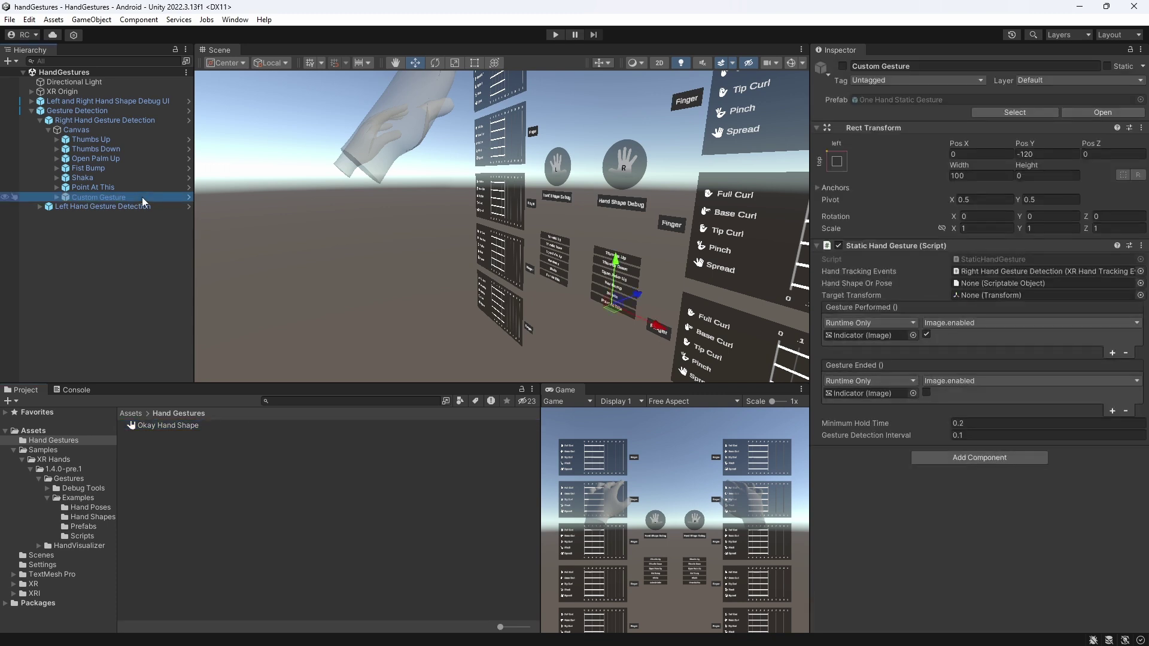
click(843, 66)
drag(178, 426, 979, 301)
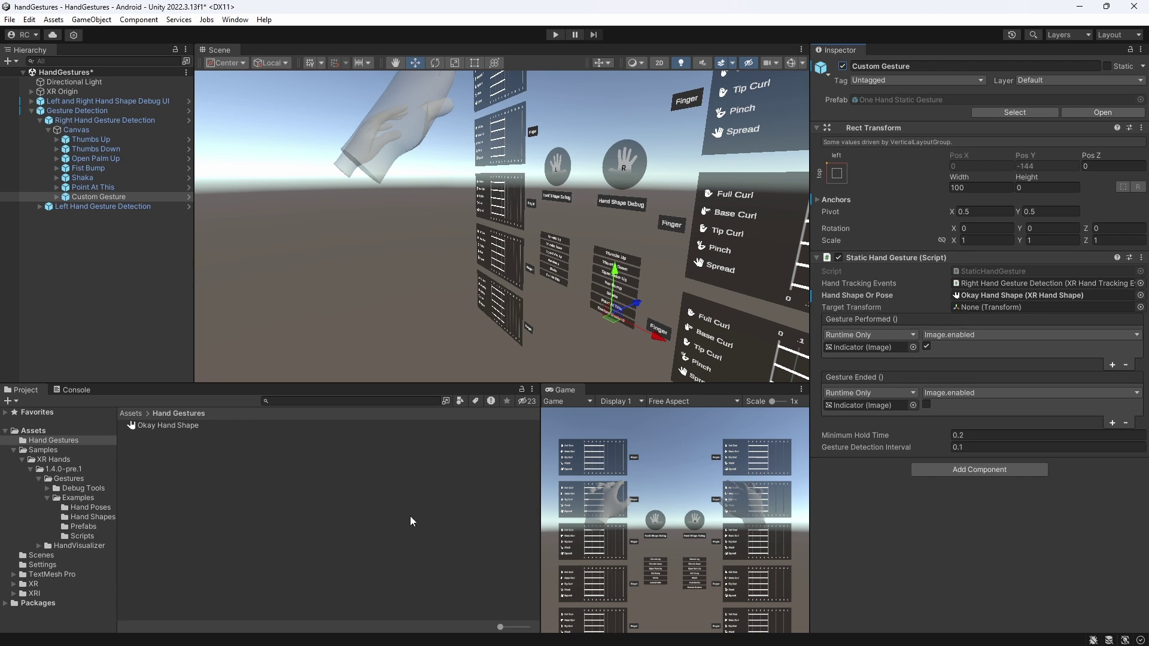
key(ctrl+p)
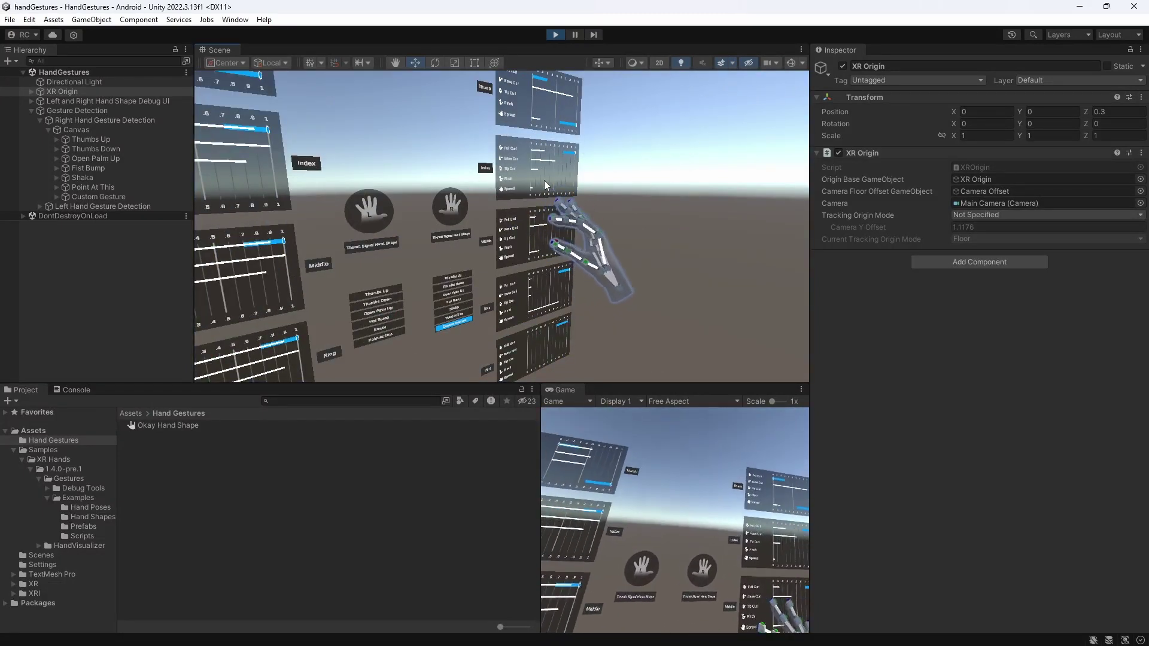
Add an index finger Pinch condition to Okay Hand Shape with desired 1 and tolerance 0.3
click(202, 426)
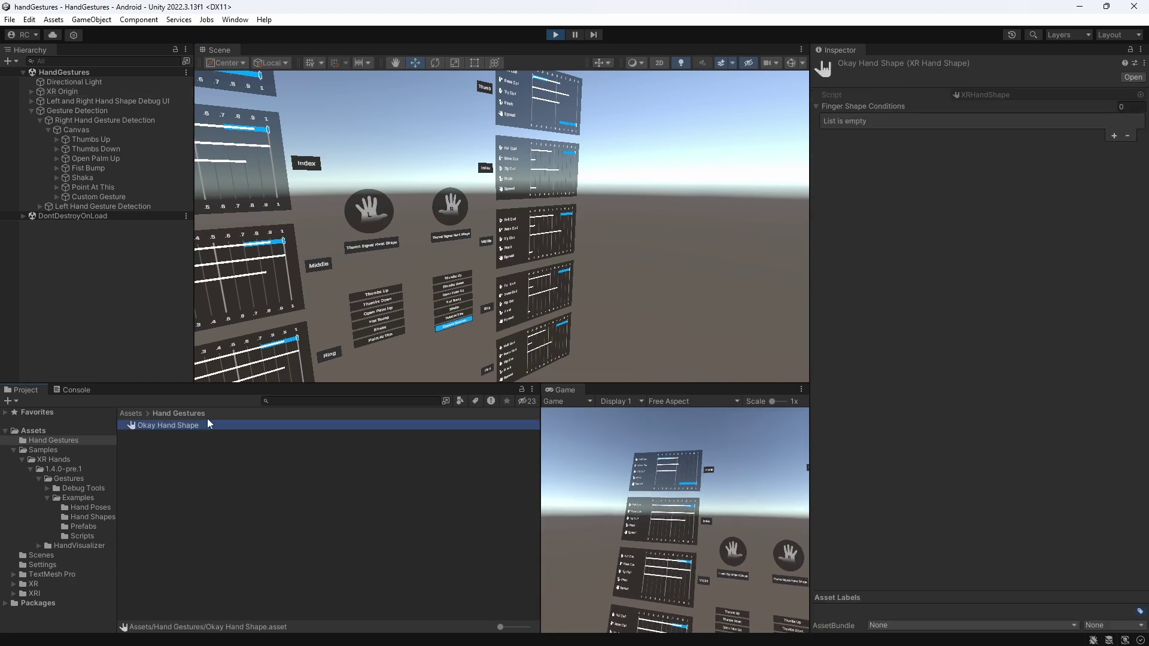
click(1114, 136)
click(1017, 133)
click(970, 163)
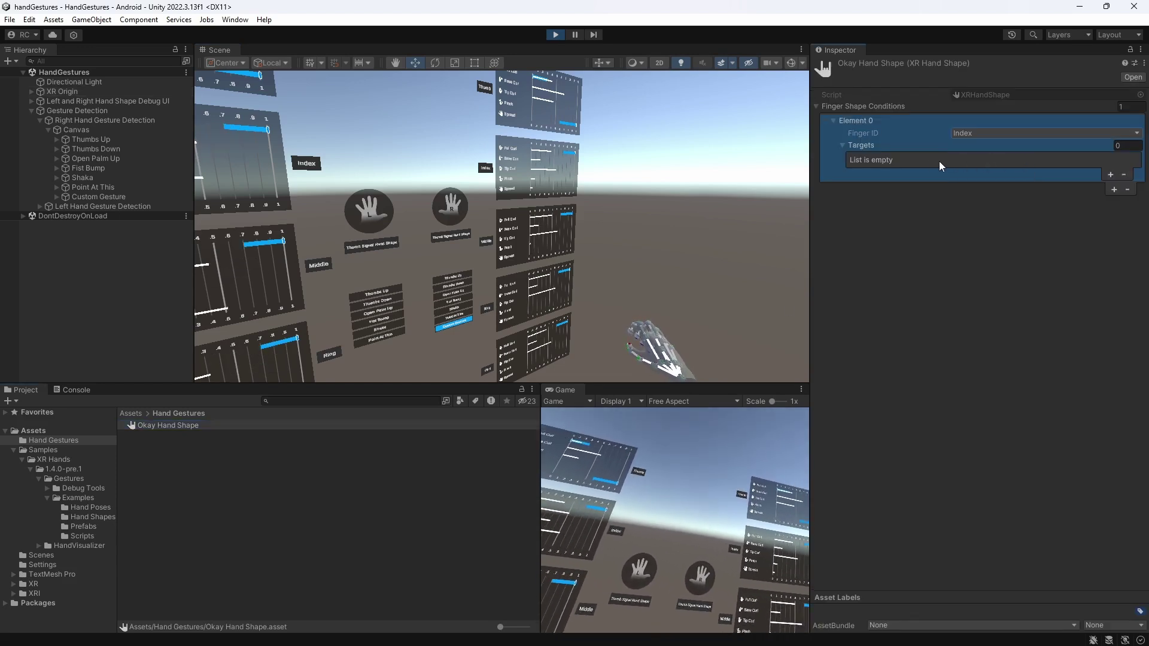
click(1110, 174)
click(1018, 171)
click(1021, 225)
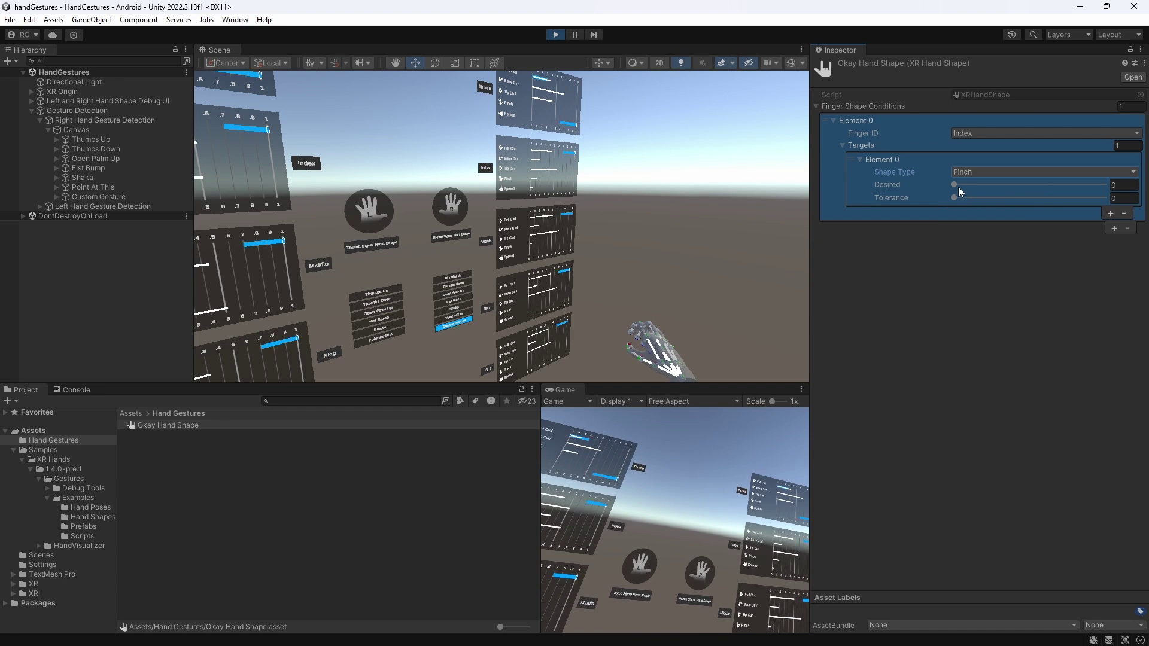
drag(954, 185, 1113, 184)
click(1125, 198)
text(0.3)
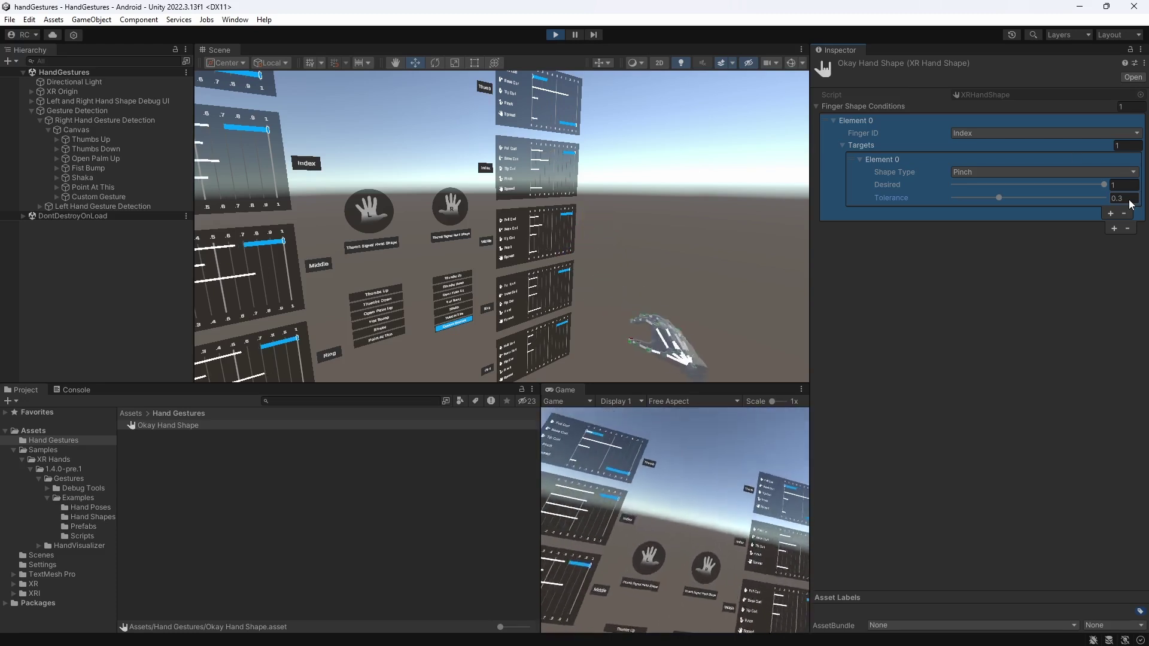
Add middle and ring finger Full Curl conditions, each with desired value 0
click(1114, 228)
click(1112, 337)
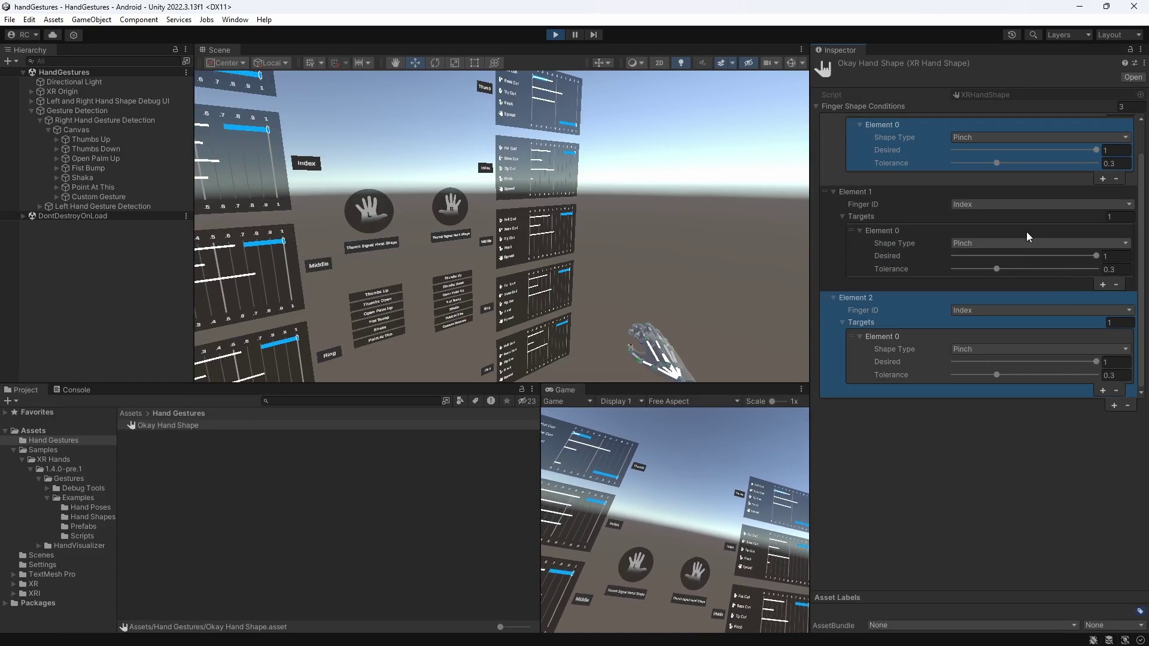
click(1004, 205)
click(985, 244)
click(990, 310)
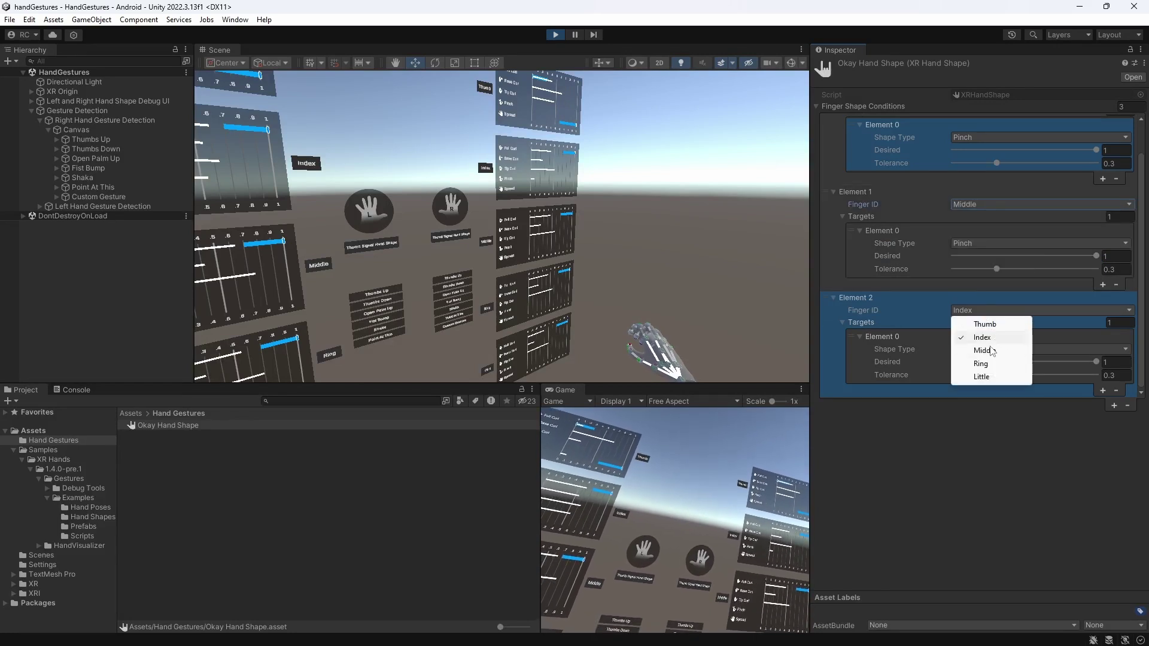
click(982, 363)
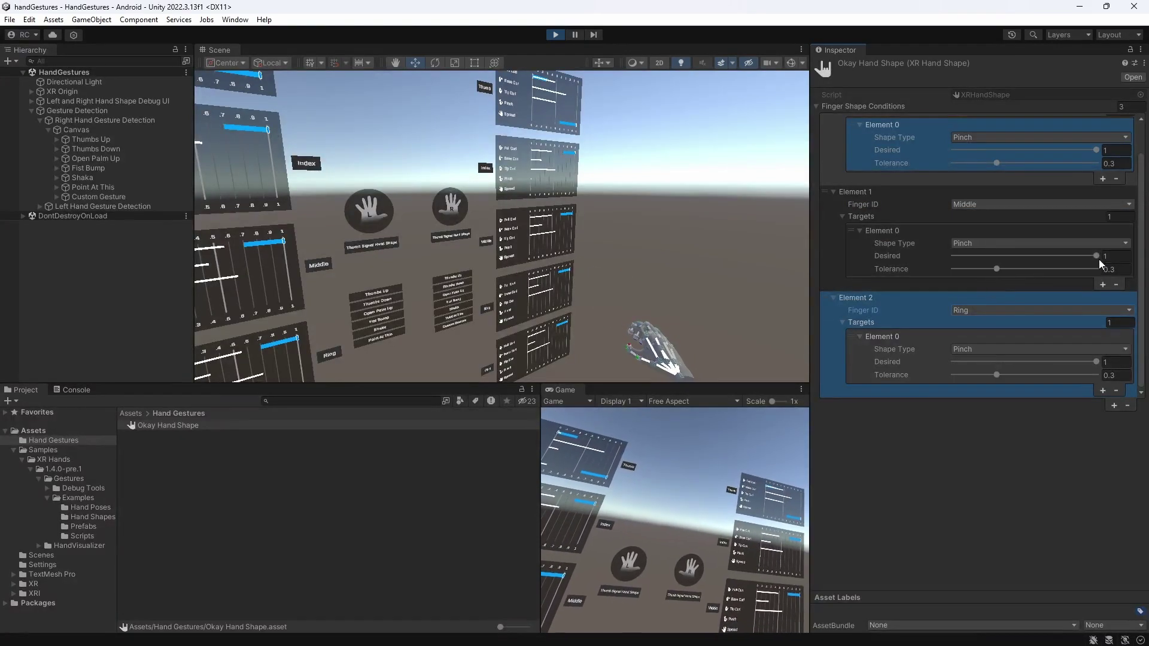
click(1075, 243)
click(1036, 257)
drag(983, 256, 952, 256)
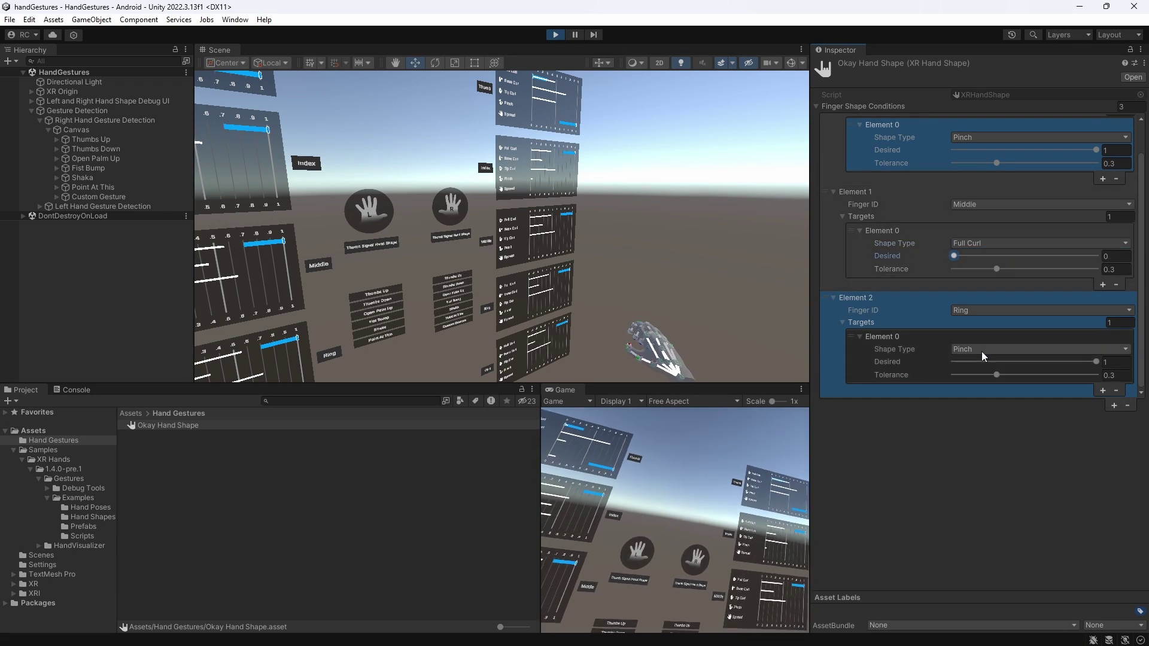
click(982, 350)
click(985, 364)
click(1032, 362)
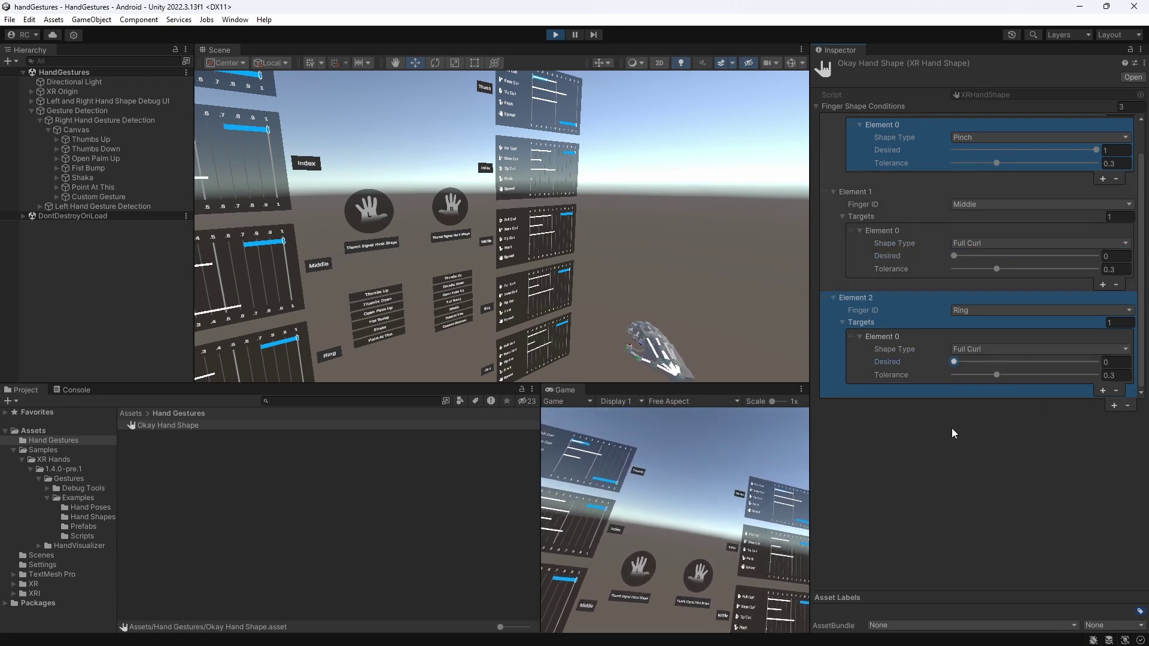
click(986, 434)
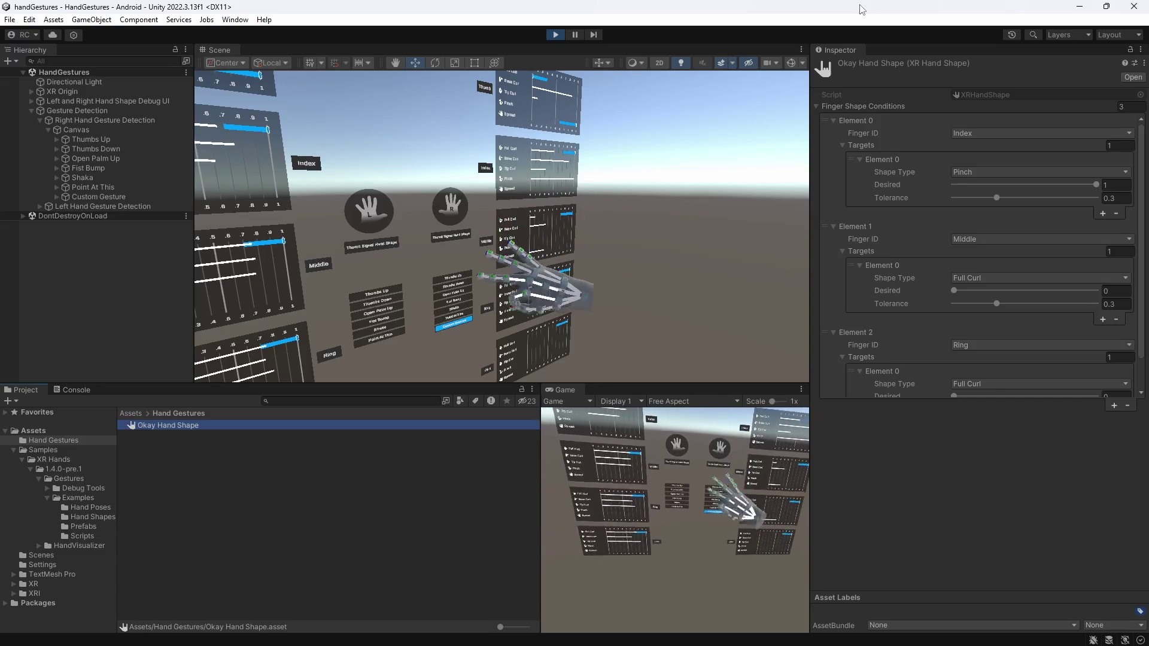
Stop Play mode and create a new XR Hand Pose asset in the Hand Gestures folder
click(555, 34)
right_click(200, 451)
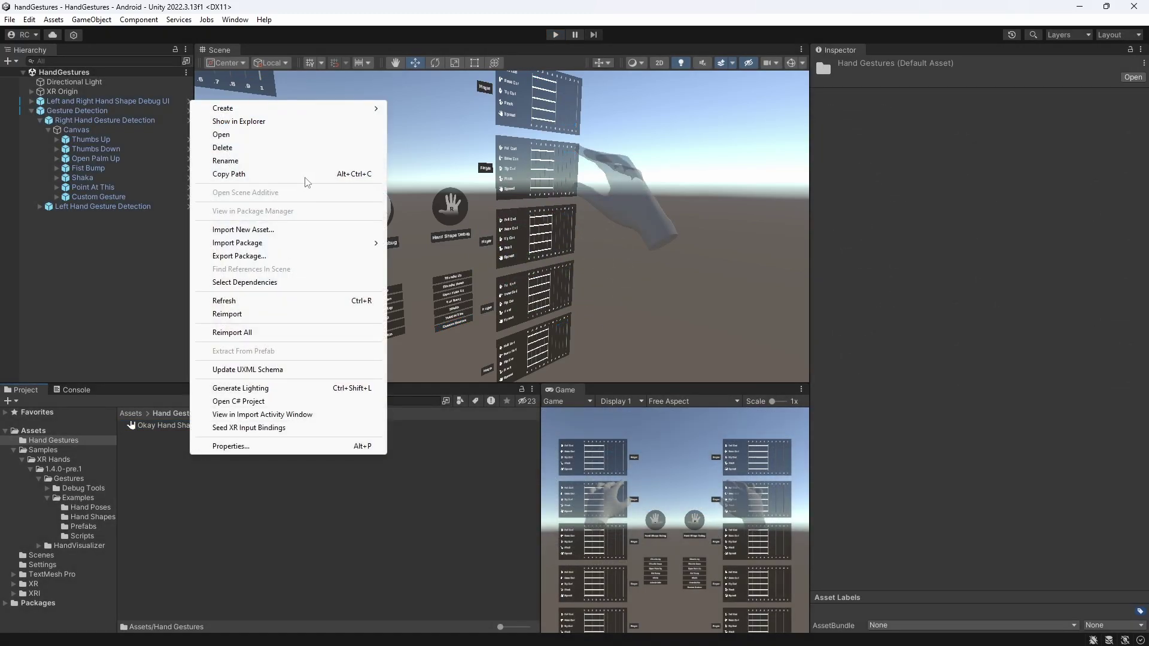
mouse_move(345, 112)
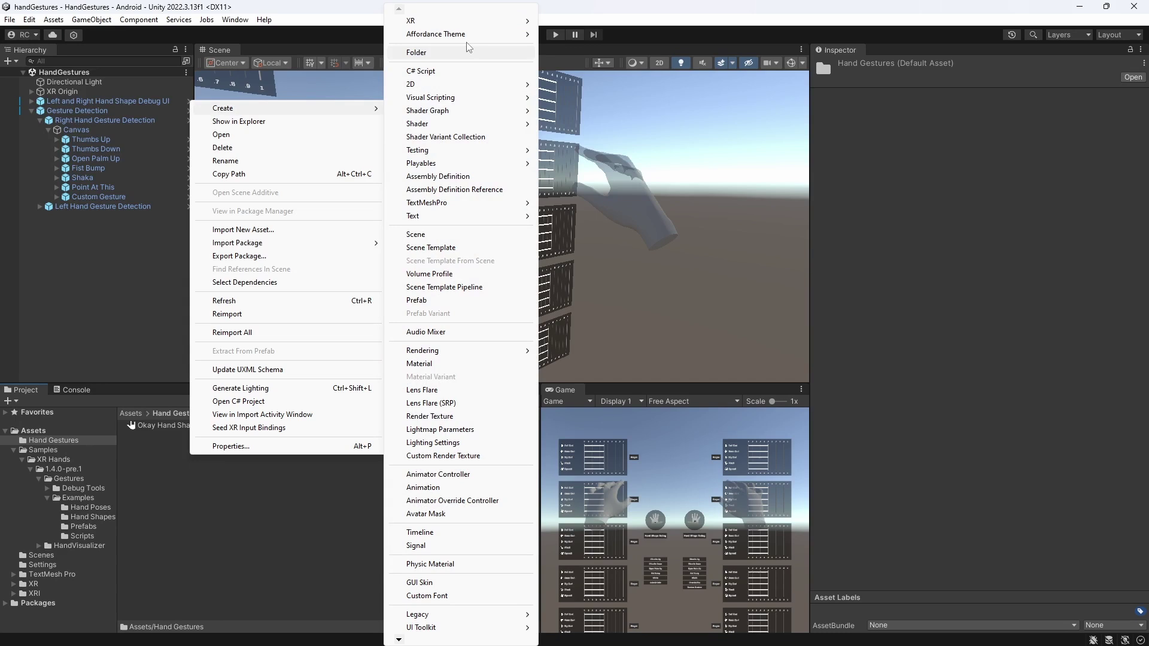
mouse_move(451, 22)
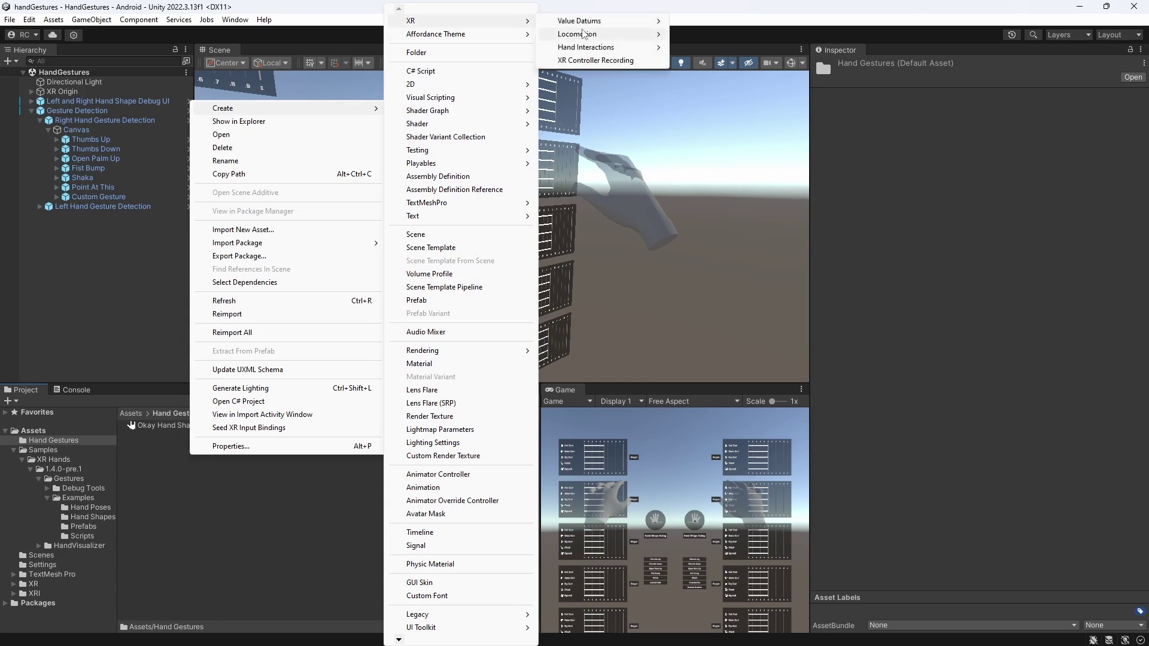
mouse_move(611, 47)
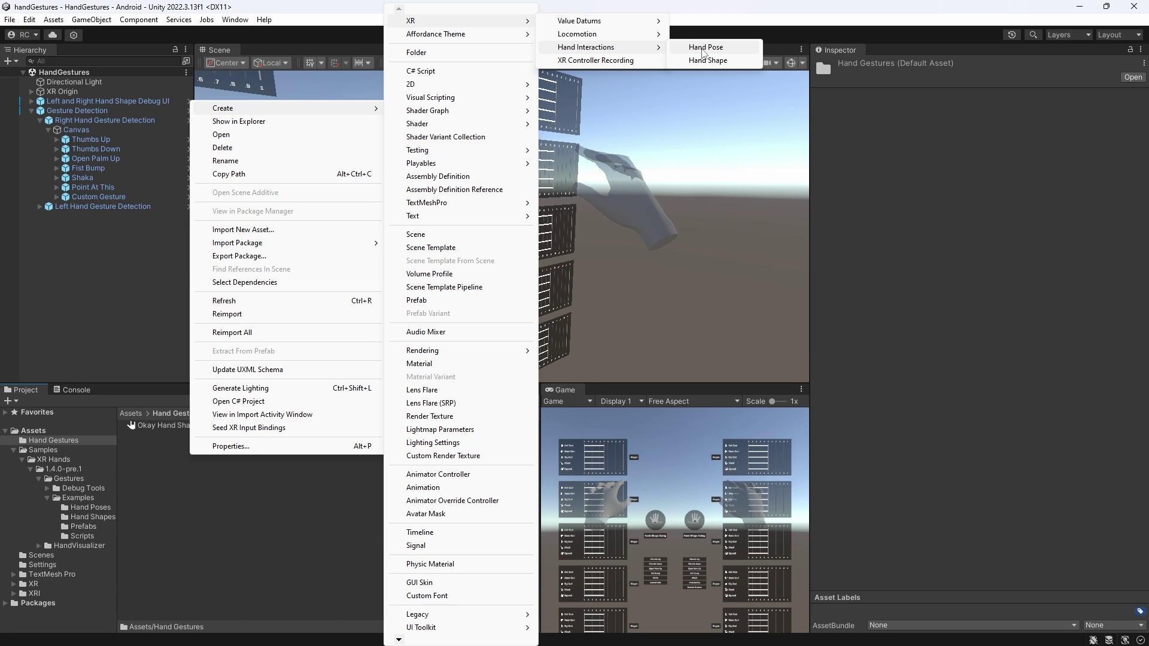
click(705, 48)
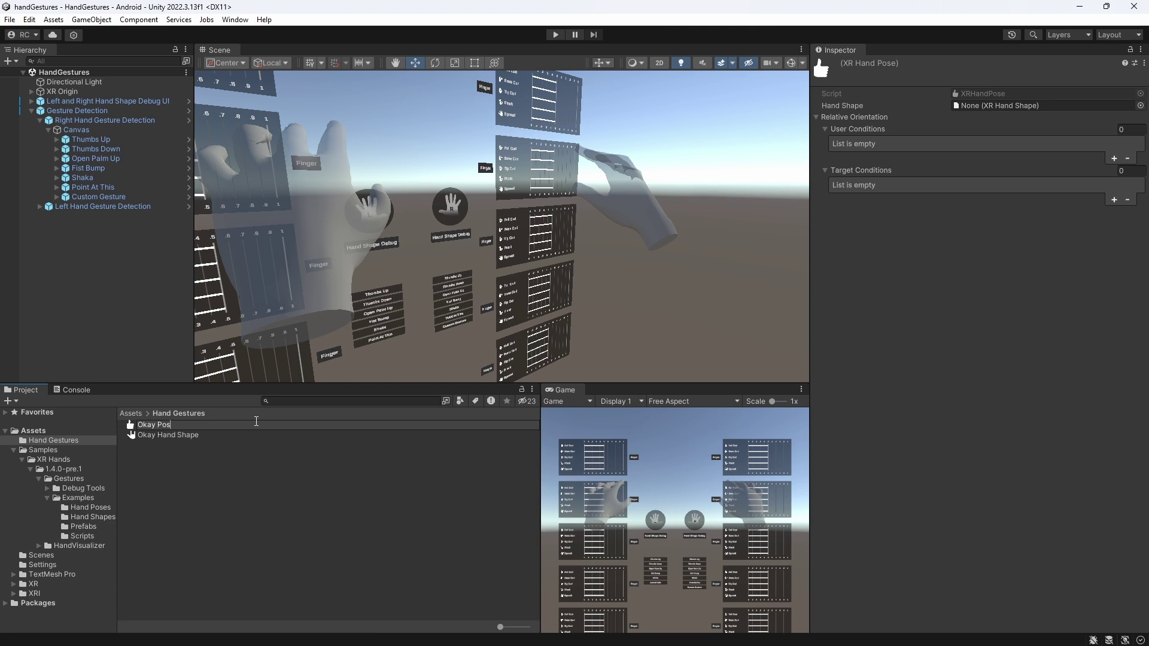
Name the new pose 'Okay Pose' and set its Hand Shape to Okay Hand Shape
click(255, 421)
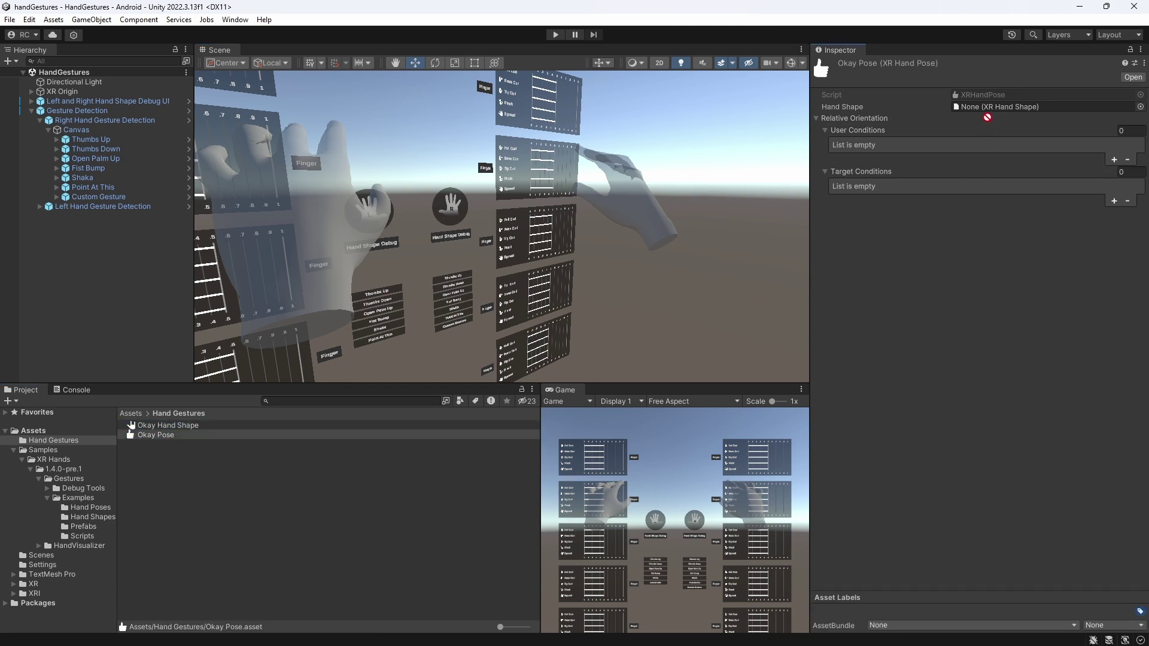
click(989, 108)
drag(988, 112, 989, 112)
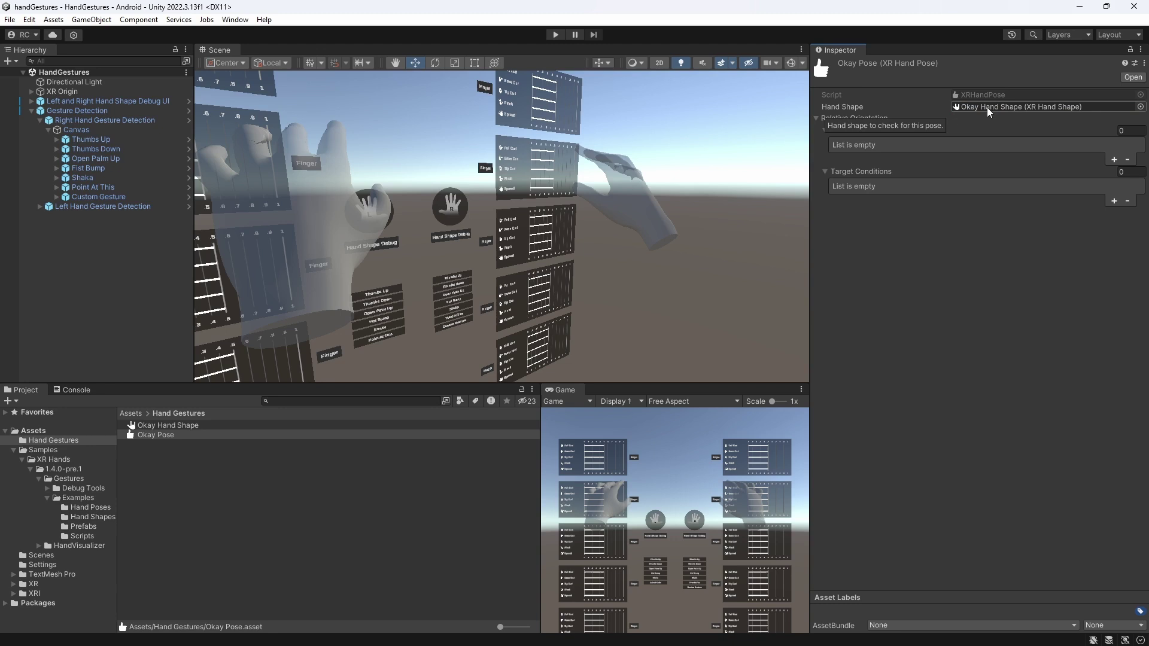
Add a user condition: Palm Direction perpendicular to Hand To Head, angle tolerance 60
click(1115, 159)
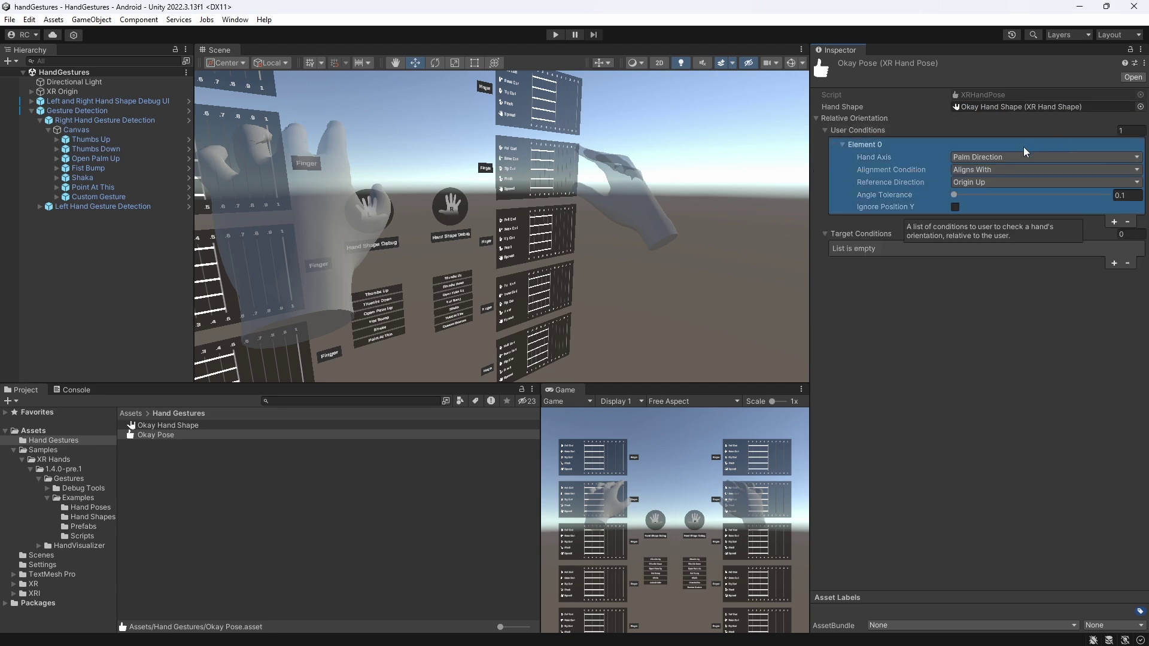
click(1009, 158)
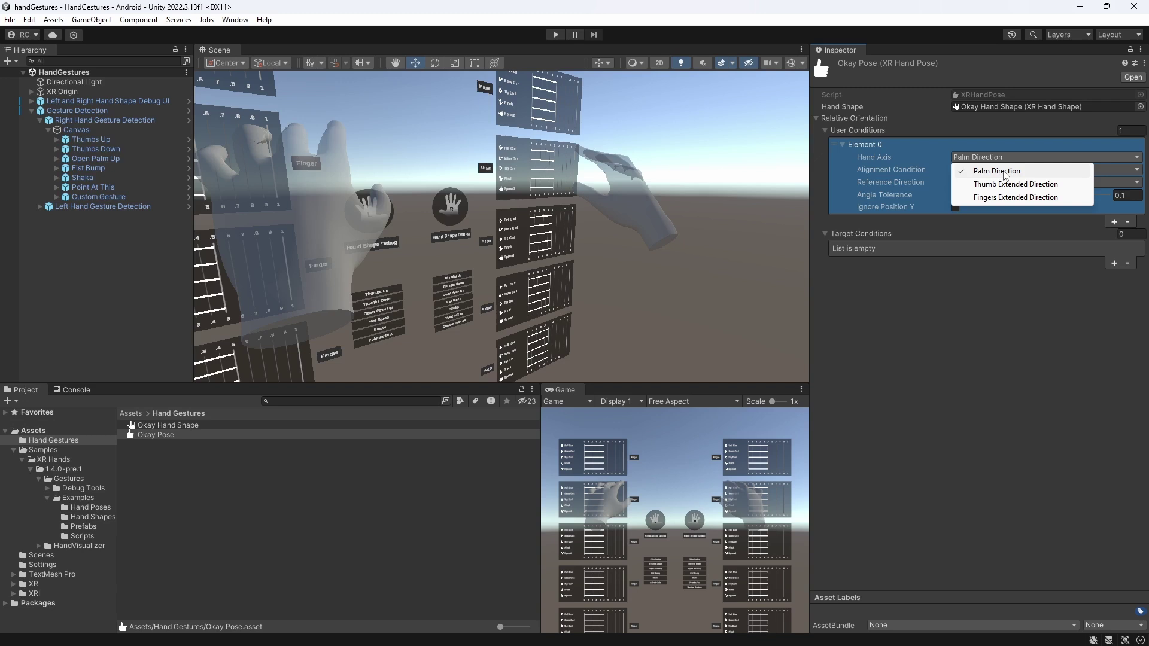
click(1004, 173)
click(1005, 171)
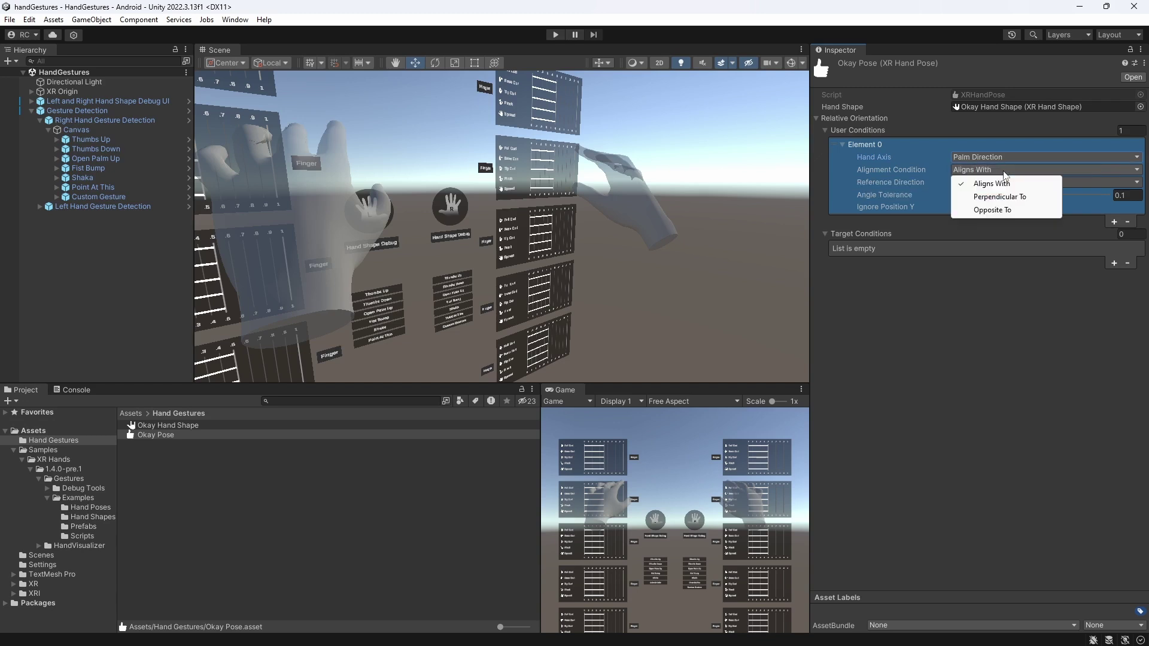
click(1019, 199)
click(1137, 183)
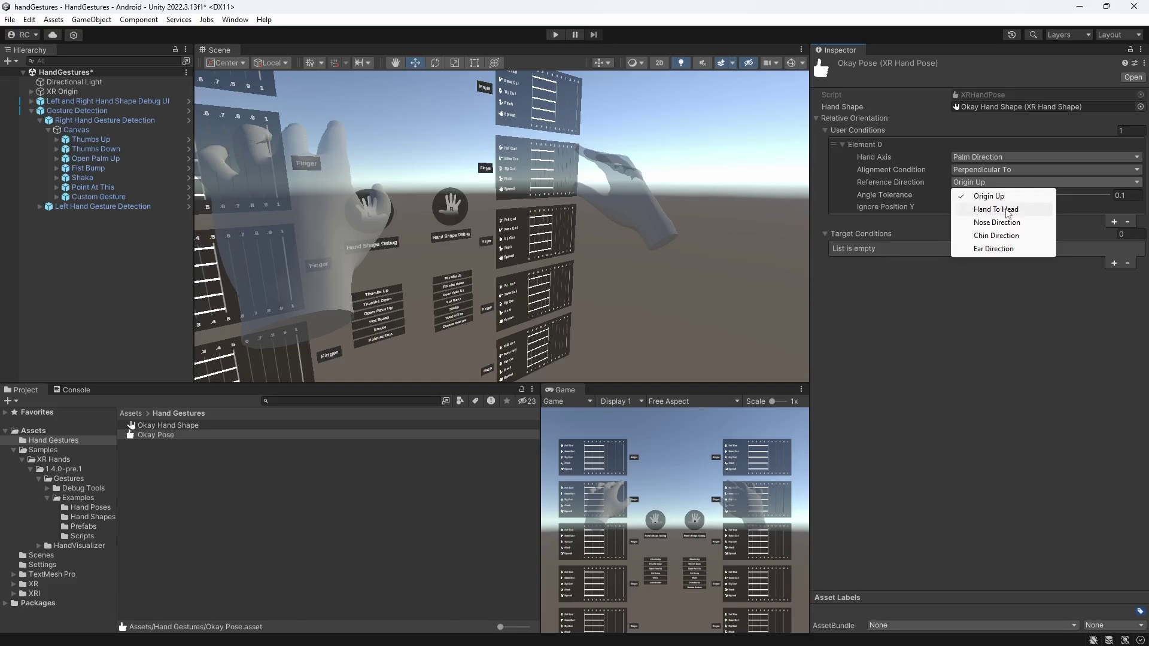
click(995, 209)
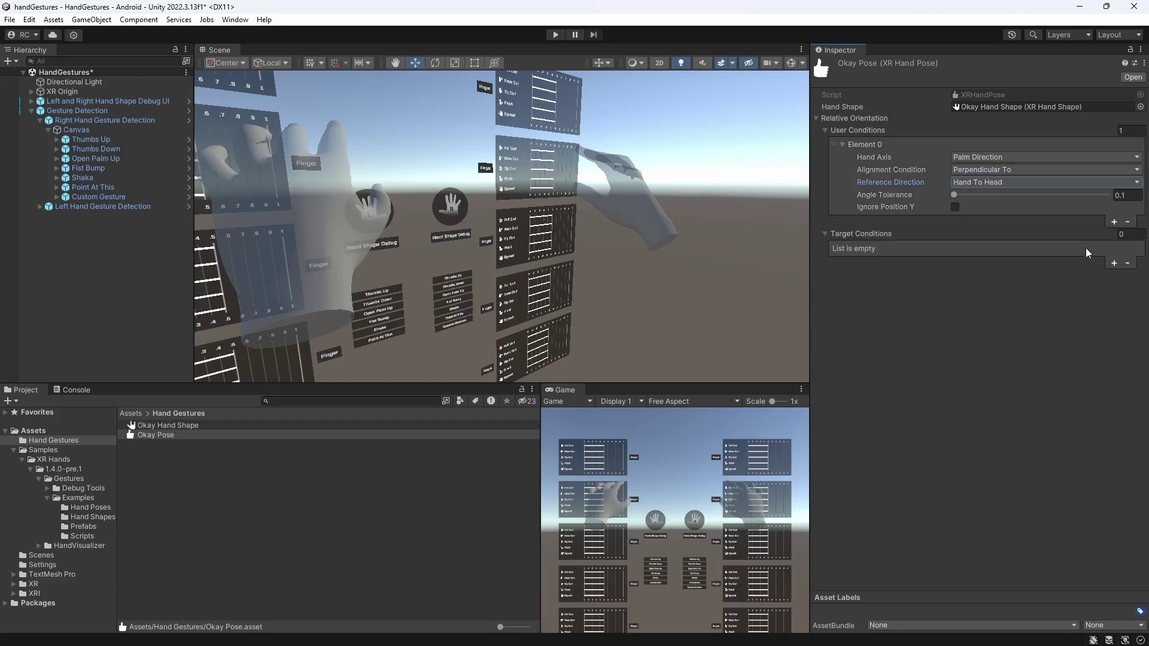
click(1133, 196)
text(60)
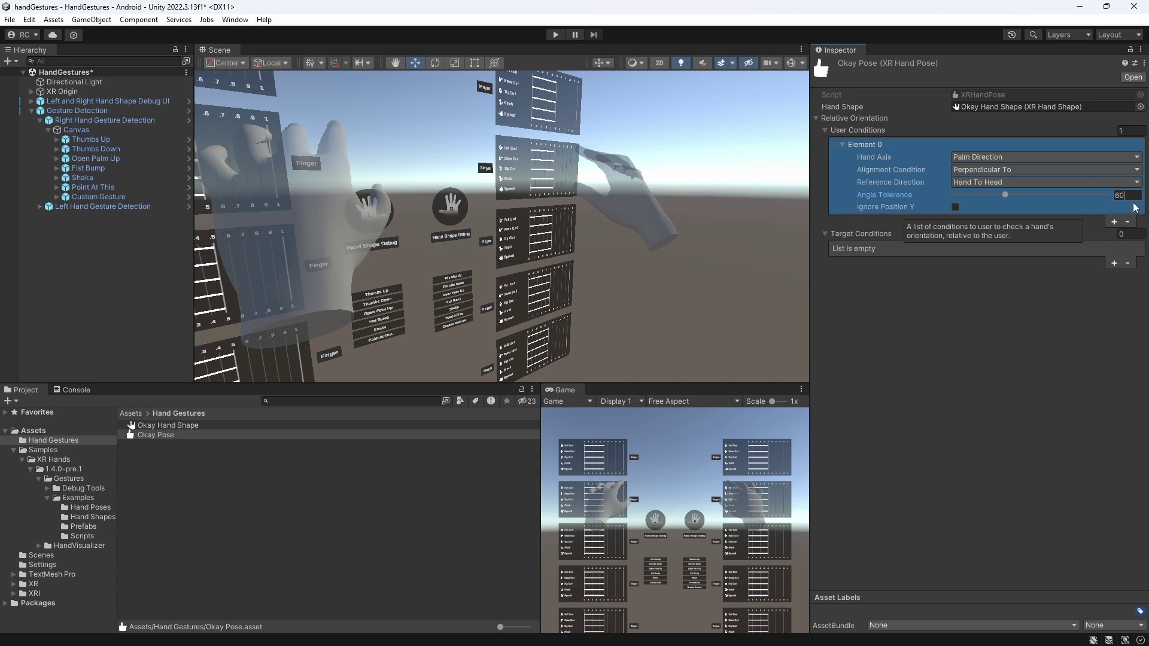
Assign Okay Pose to the right hand's Custom Gesture and run the scene to test it
click(118, 195)
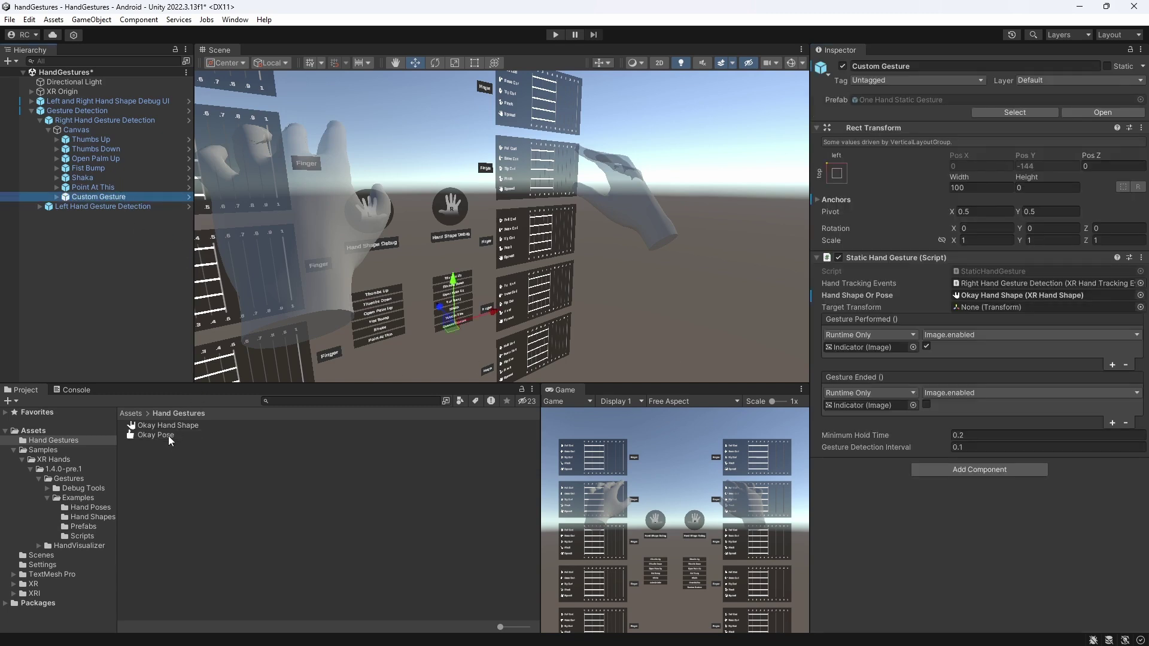
drag(170, 441, 645, 412)
drag(992, 301, 992, 301)
click(555, 35)
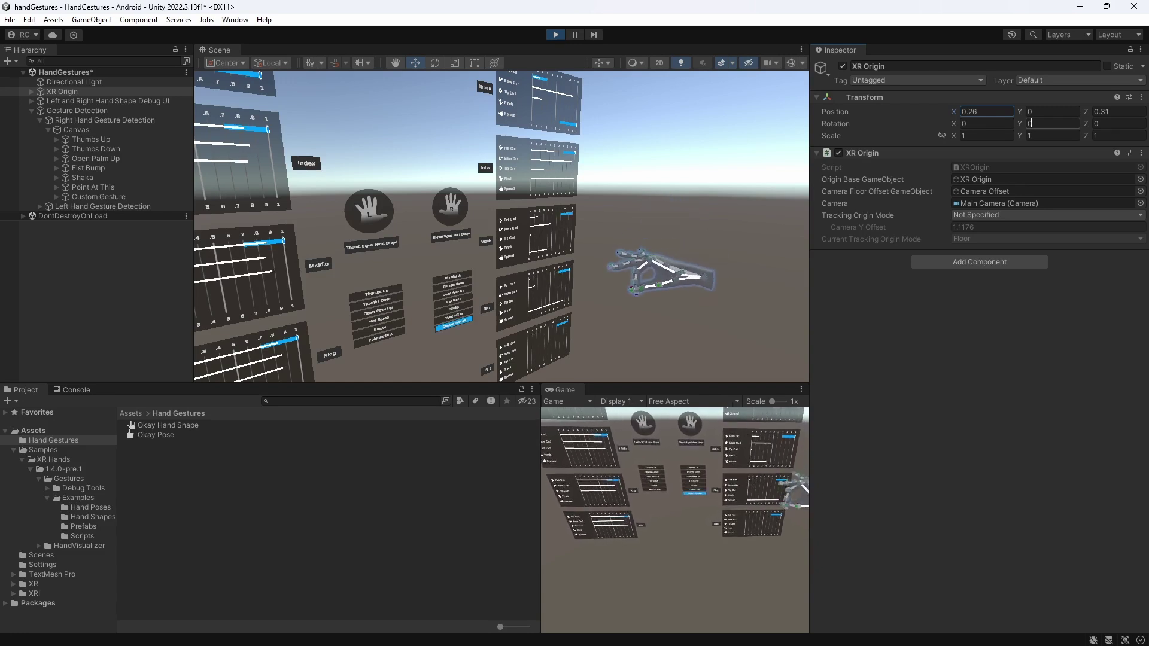
Stop Play mode, enable the left hand's Custom Gesture, and assign it Okay Pose
key(ctrl+p)
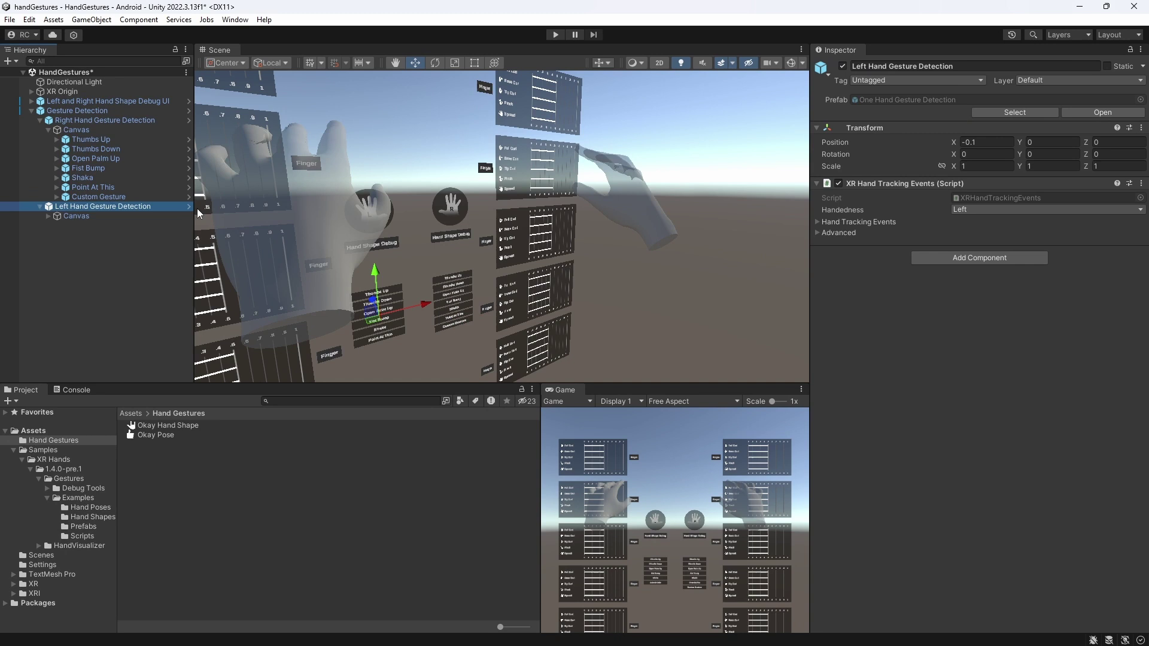
click(96, 226)
key(Down)
key(Down)
key(Down)
key(Down)
key(Down)
key(Down)
click(842, 66)
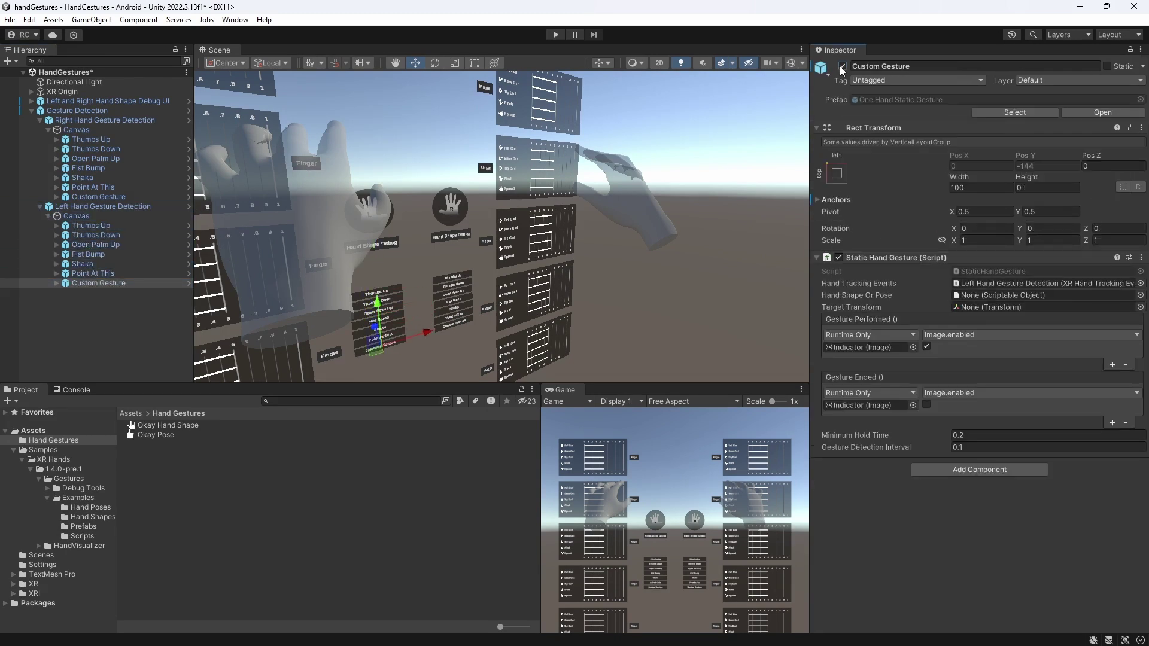
drag(183, 442, 985, 300)
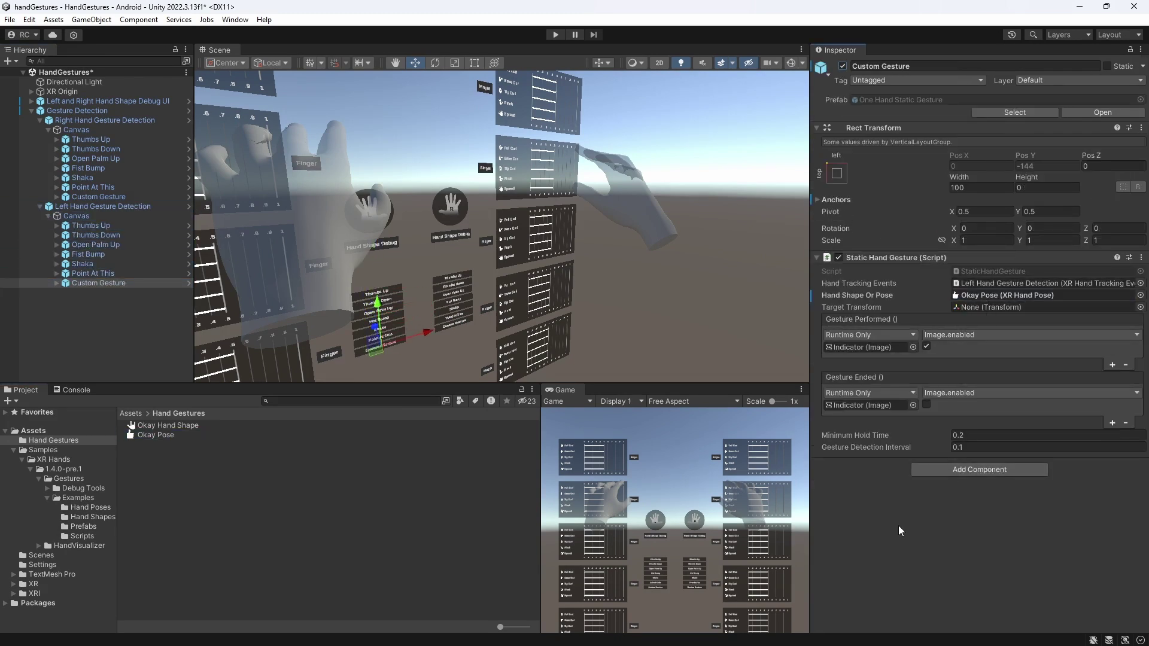